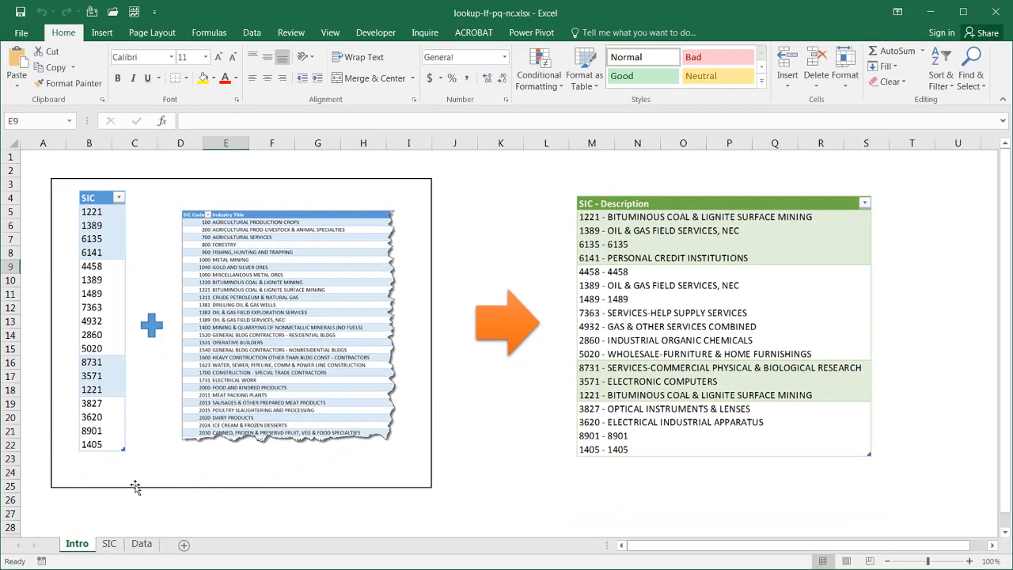
- Review the industry code list on the SIC sheet from its first row, and bring up the Data sheet
left_click(109, 544)
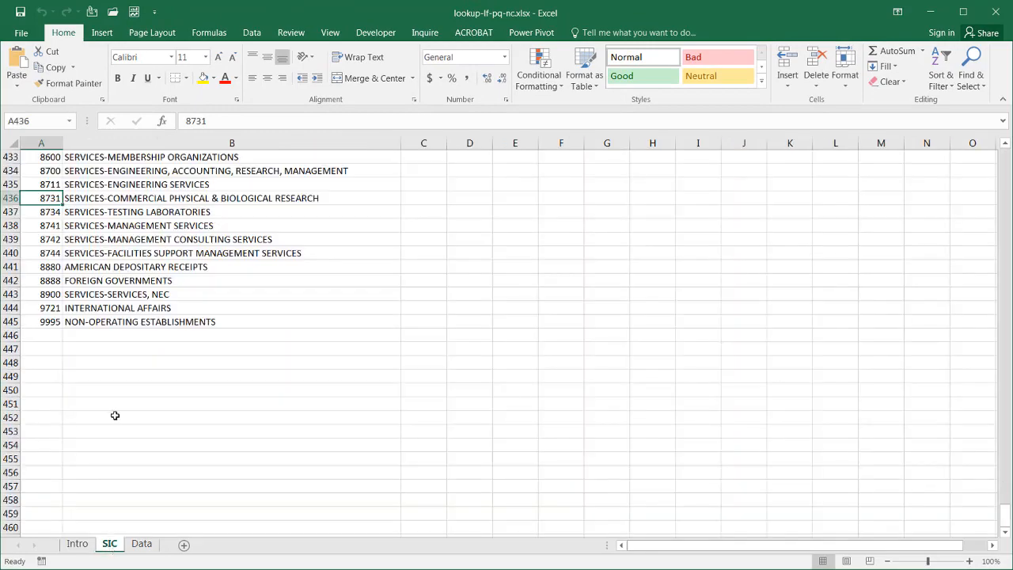
left_click_drag(1005, 515, 1001, 123)
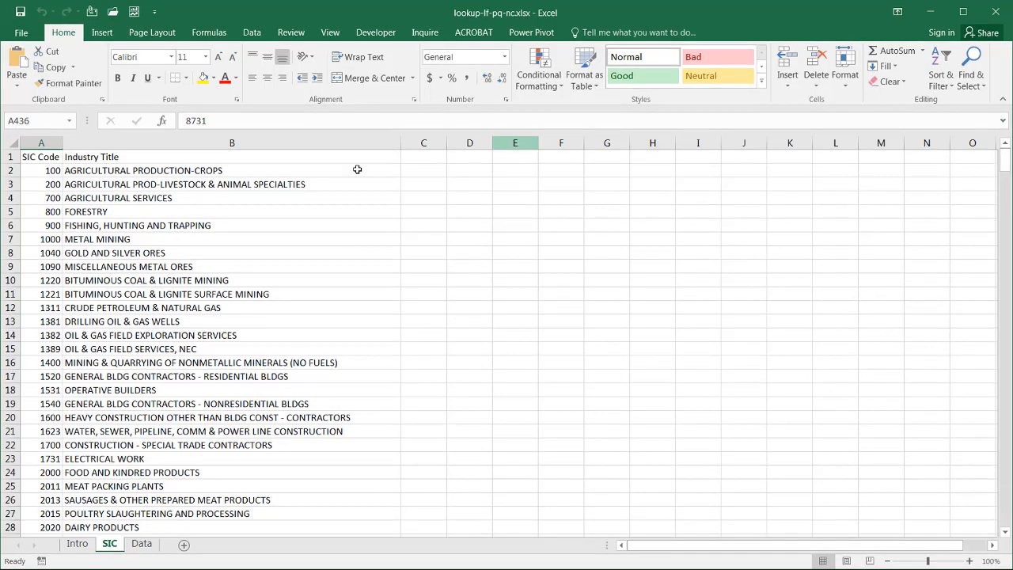
left_click(142, 544)
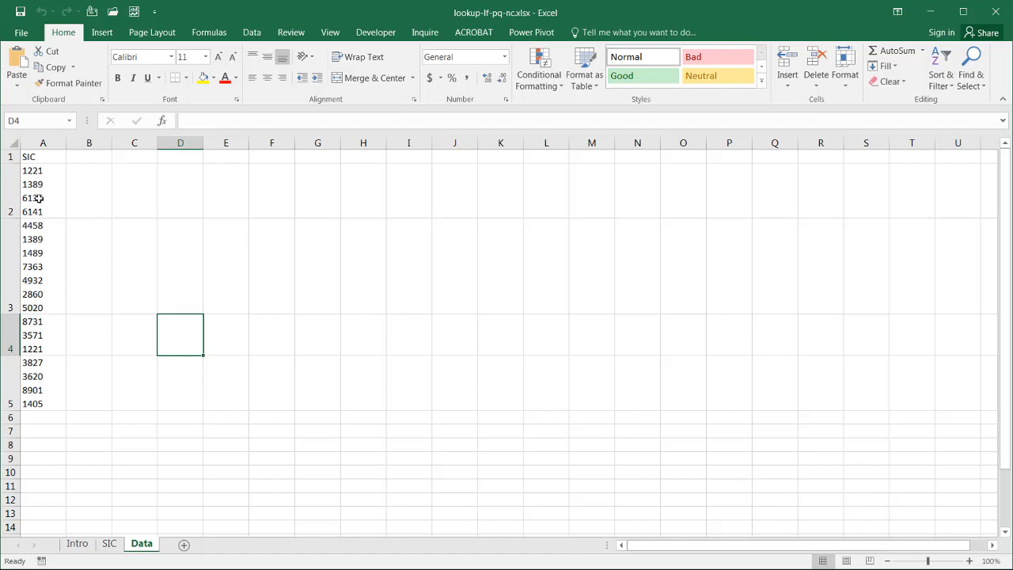
- Create a table with headers from range A1:A5 on the Data sheet and bring it into Power Query
left_click(38, 199)
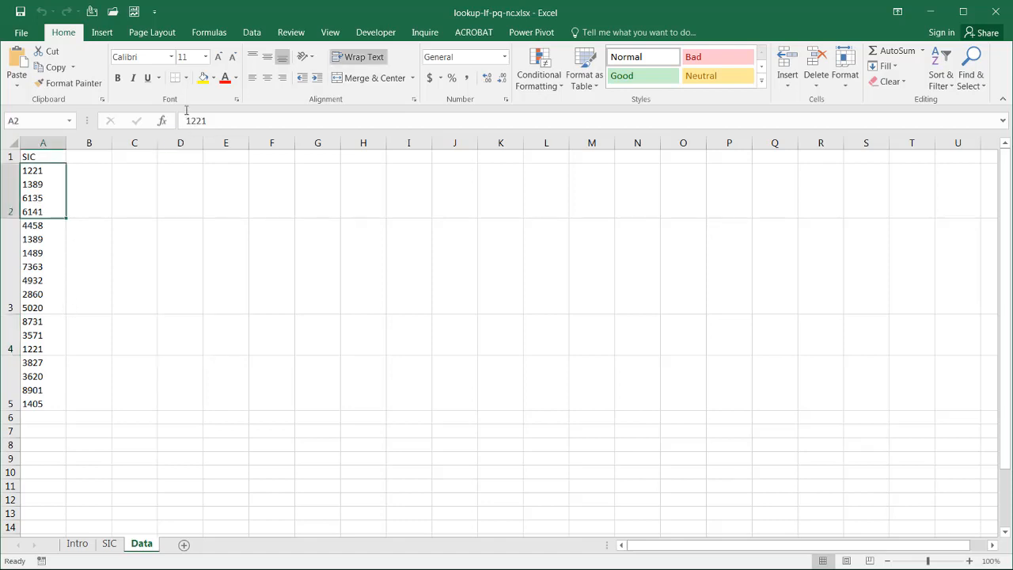
left_click(252, 32)
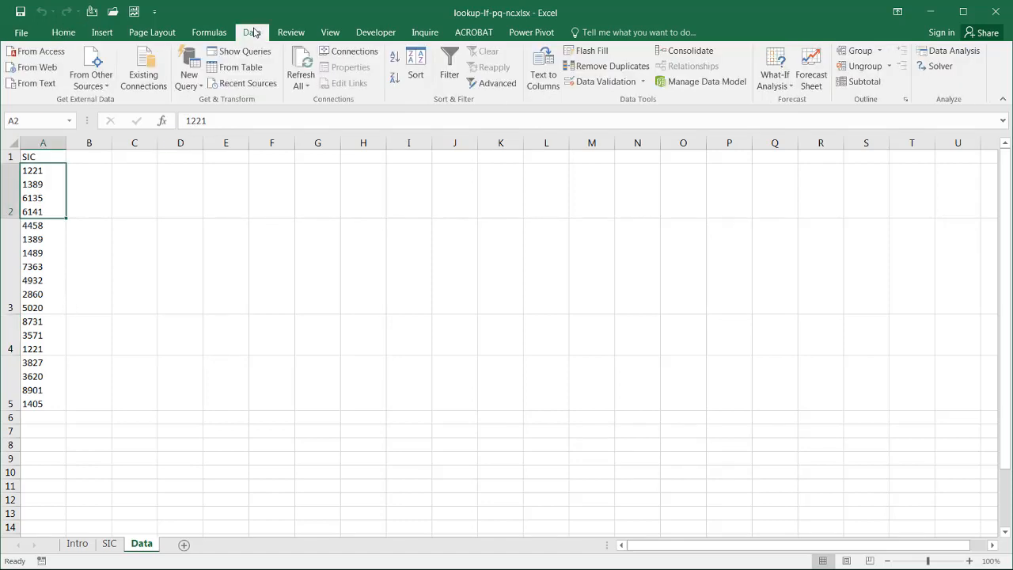
left_click(248, 71)
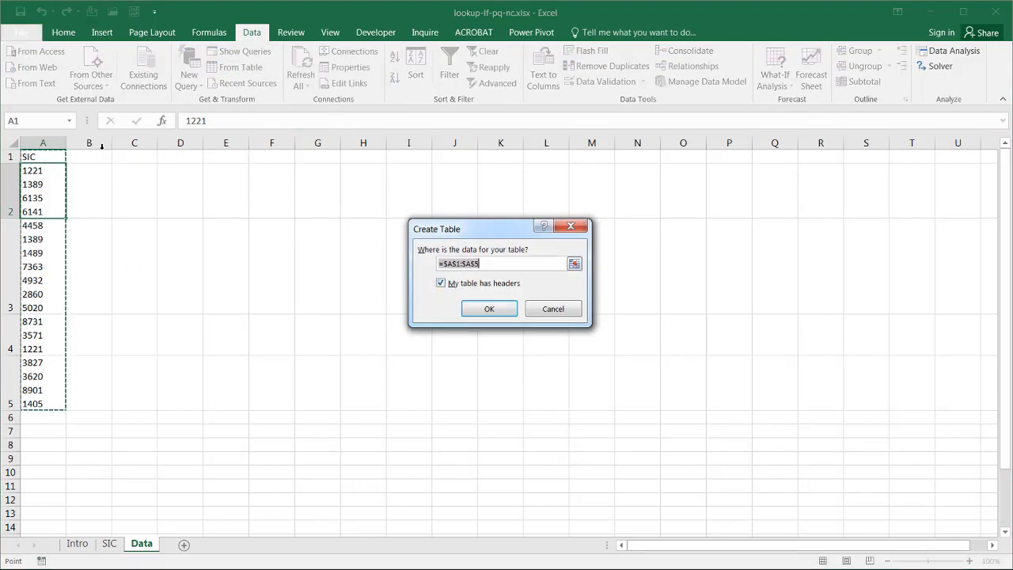
left_click(498, 314)
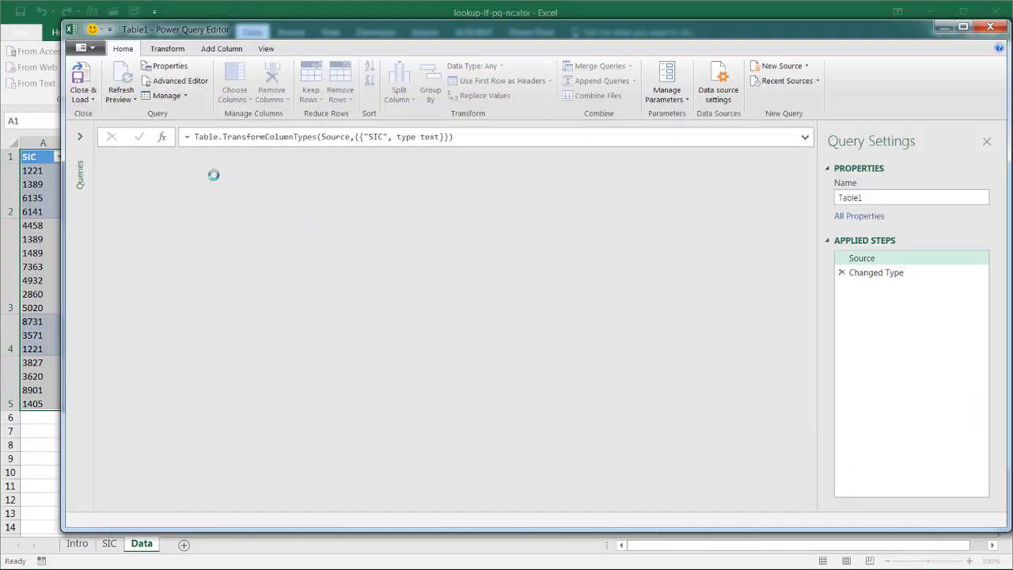
- Close the Data sheet's query and load it as a connection only
left_click(91, 103)
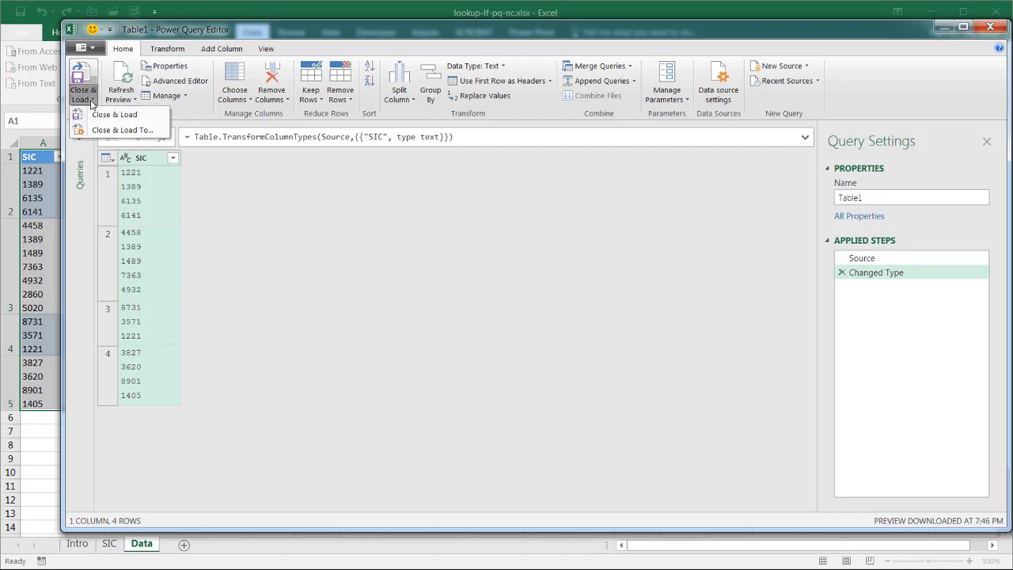
left_click(115, 131)
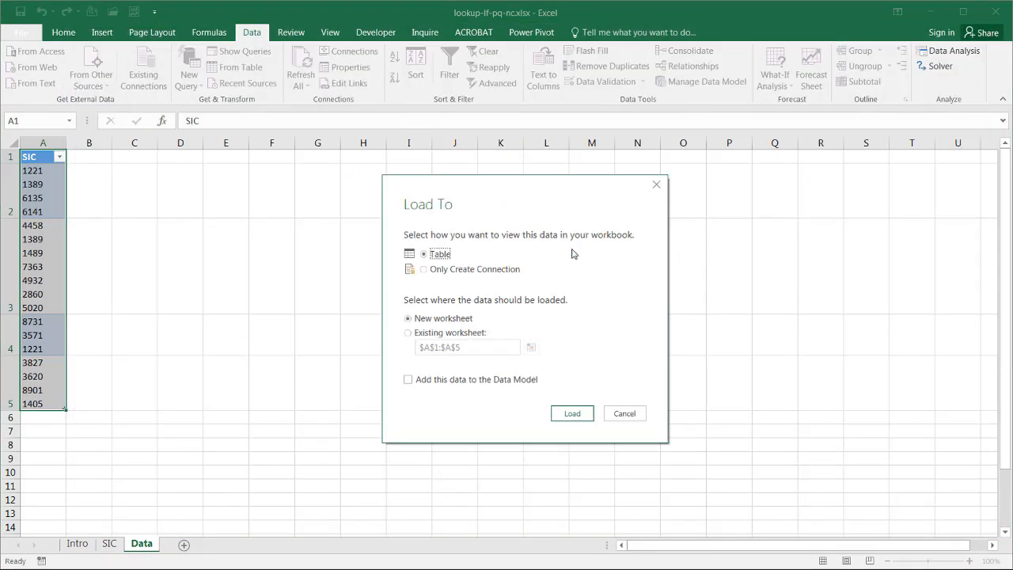
left_click(424, 270)
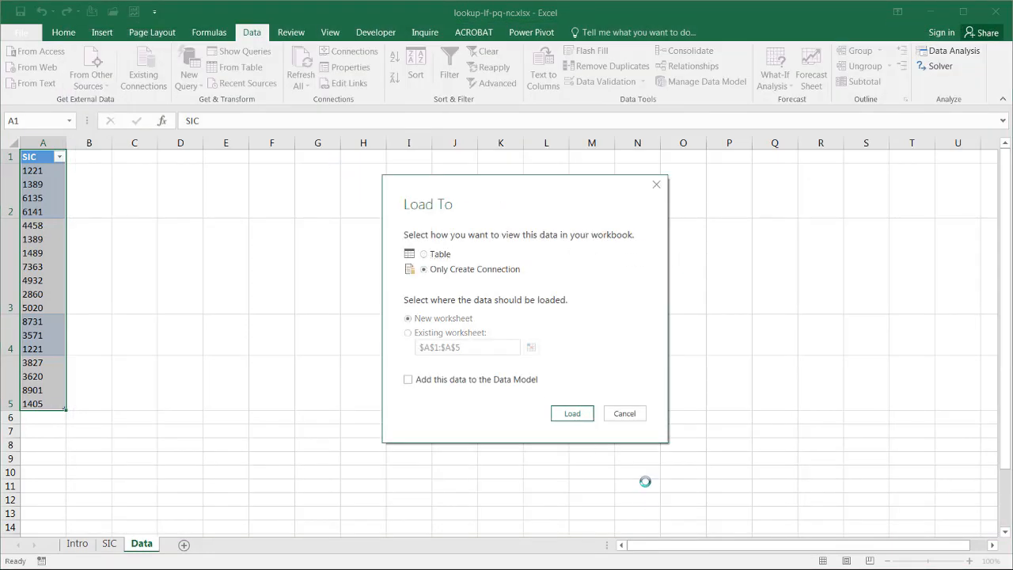
left_click(577, 414)
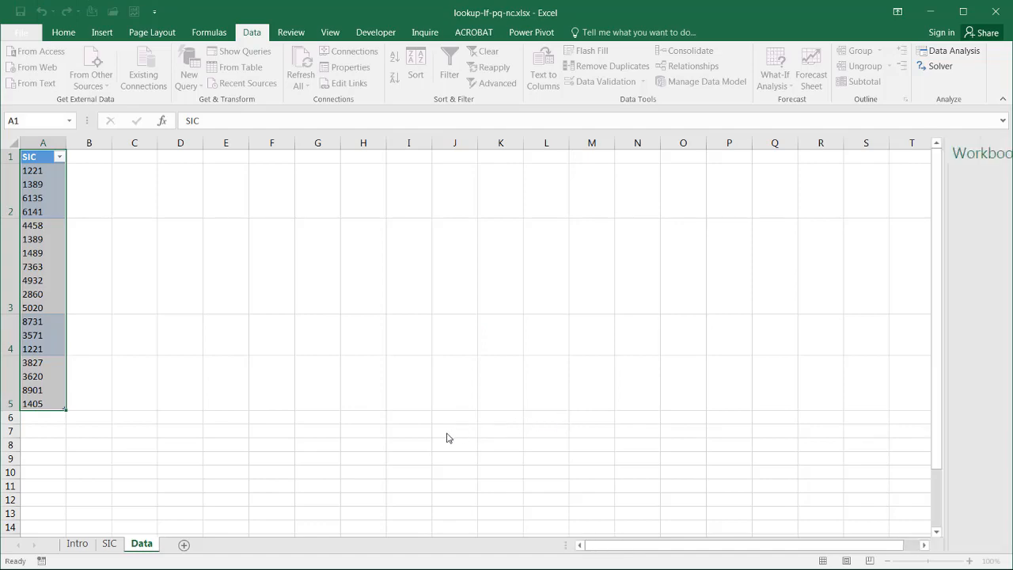
- Create a table with headers from range A1:B445 on the SIC sheet and bring it into Power Query
left_click(109, 543)
left_click(93, 307)
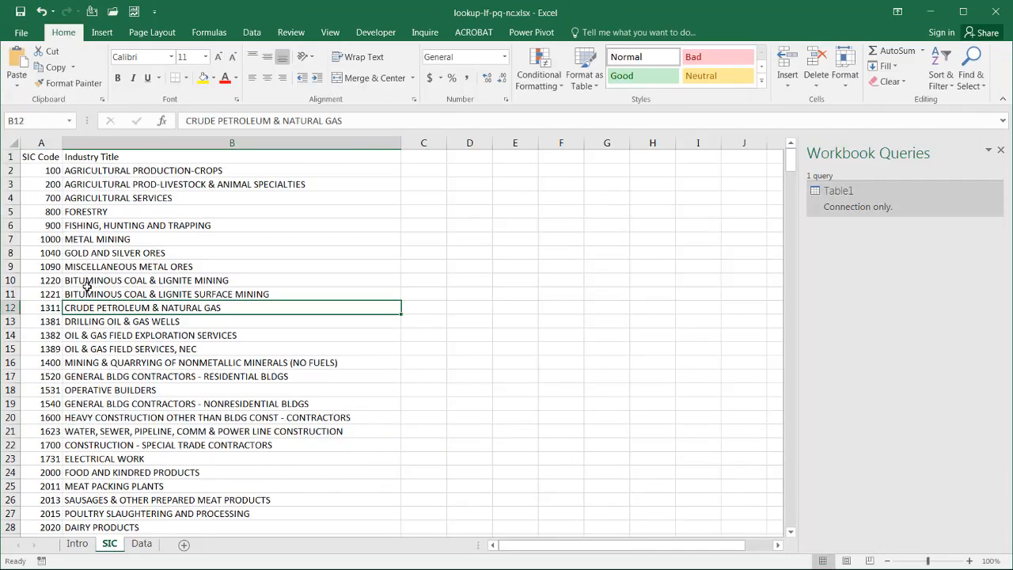
left_click(252, 33)
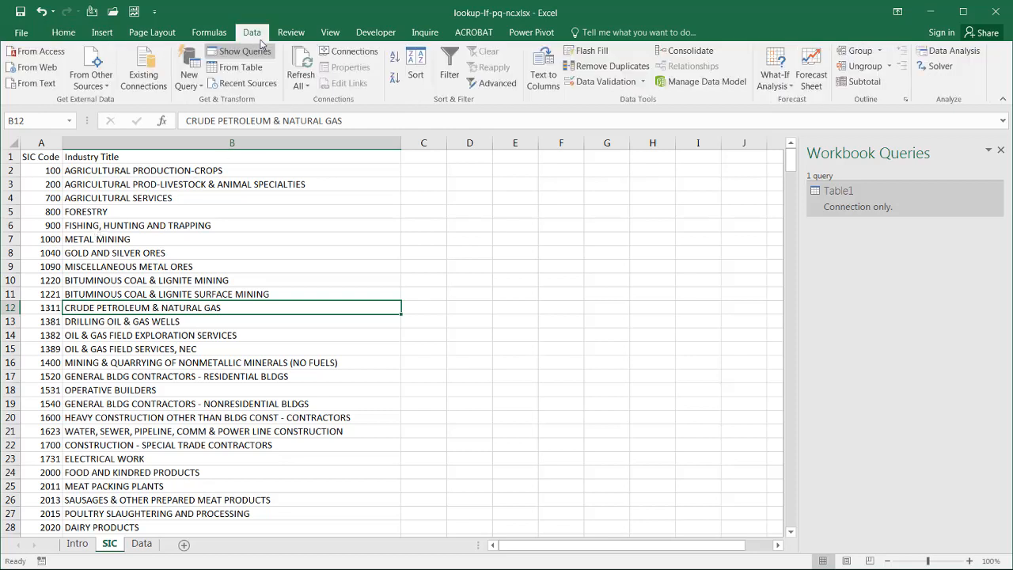
left_click(255, 68)
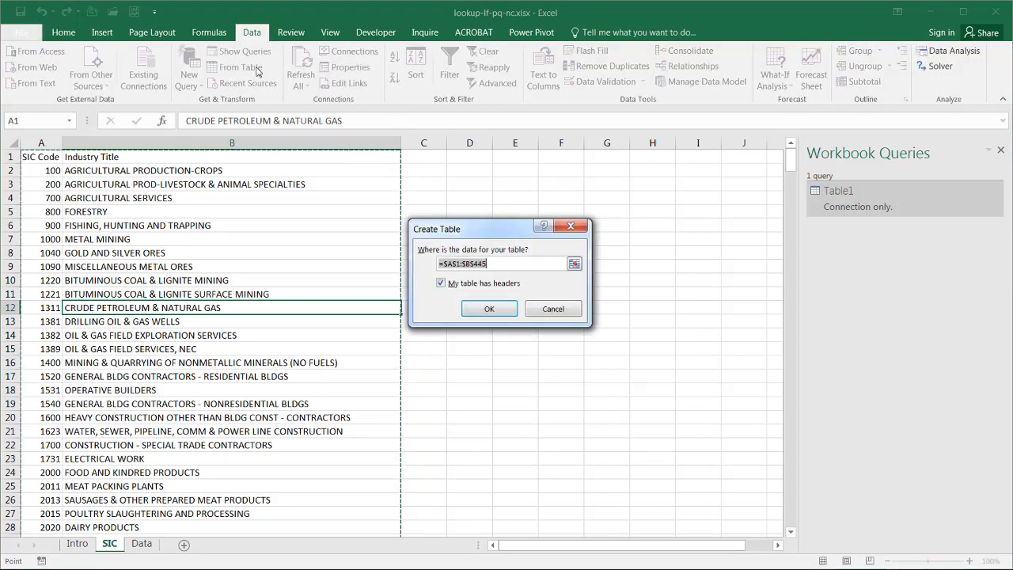
left_click(483, 307)
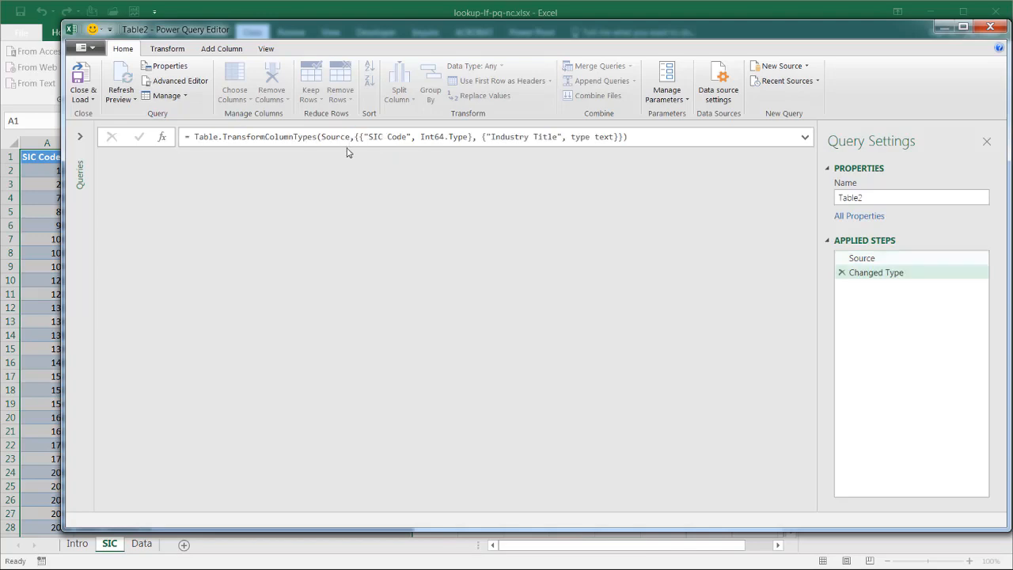
- Close the SIC lookup table's query and load it as a connection only
left_click(83, 97)
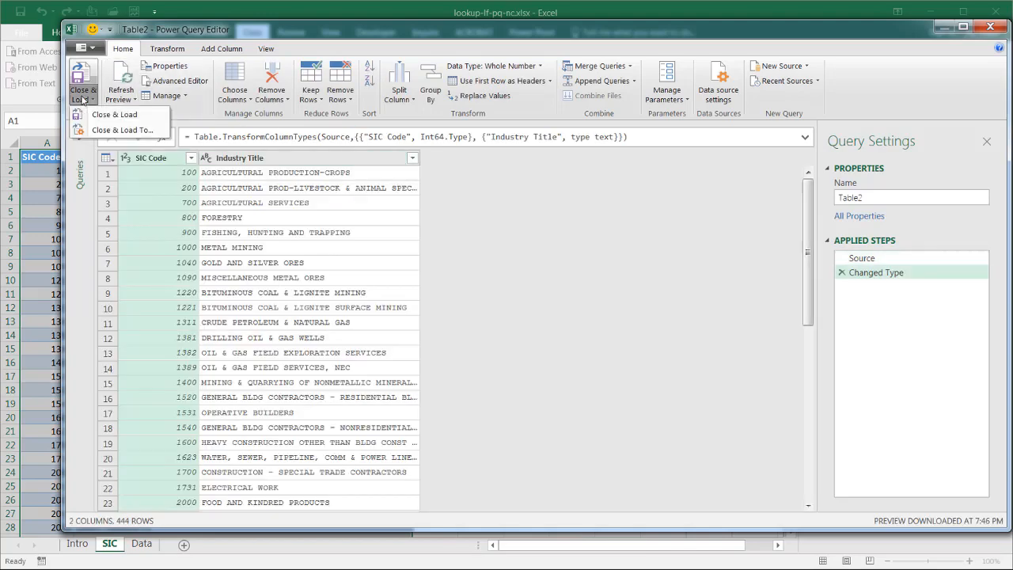
left_click(136, 131)
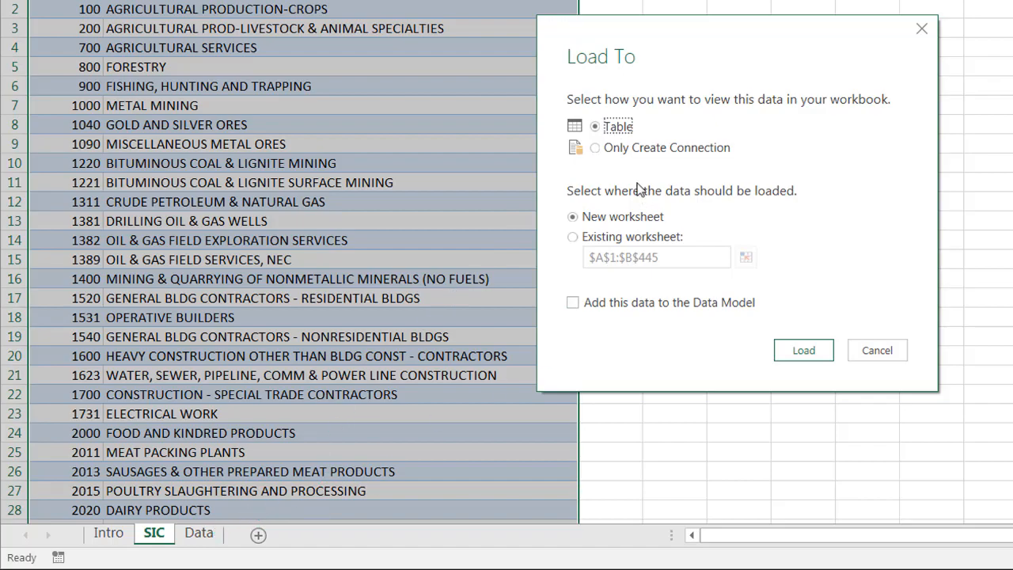
left_click(596, 148)
left_click(804, 351)
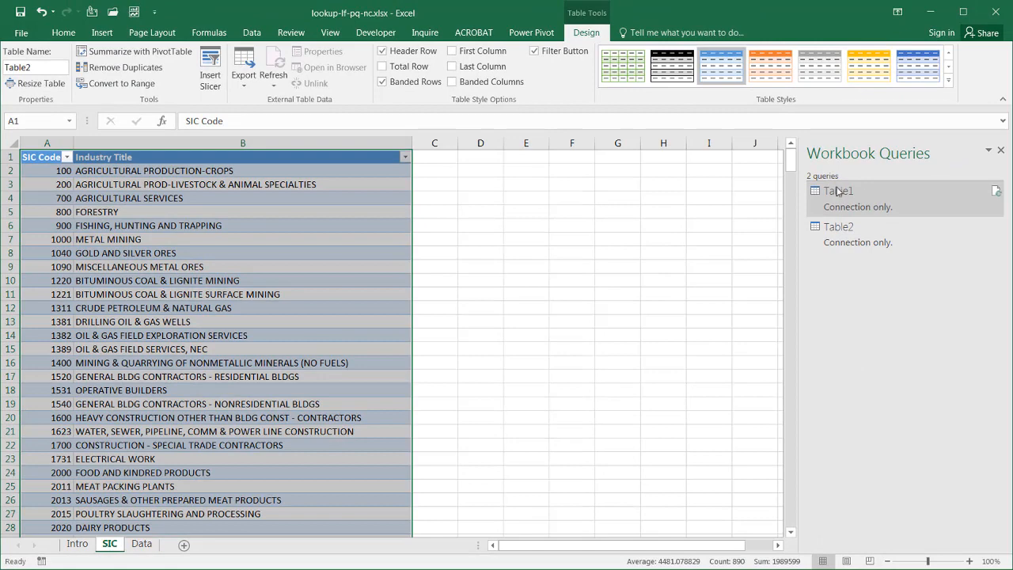
- Open the Table1 query for editing and add an index column starting from 1
mouse_move(840, 196)
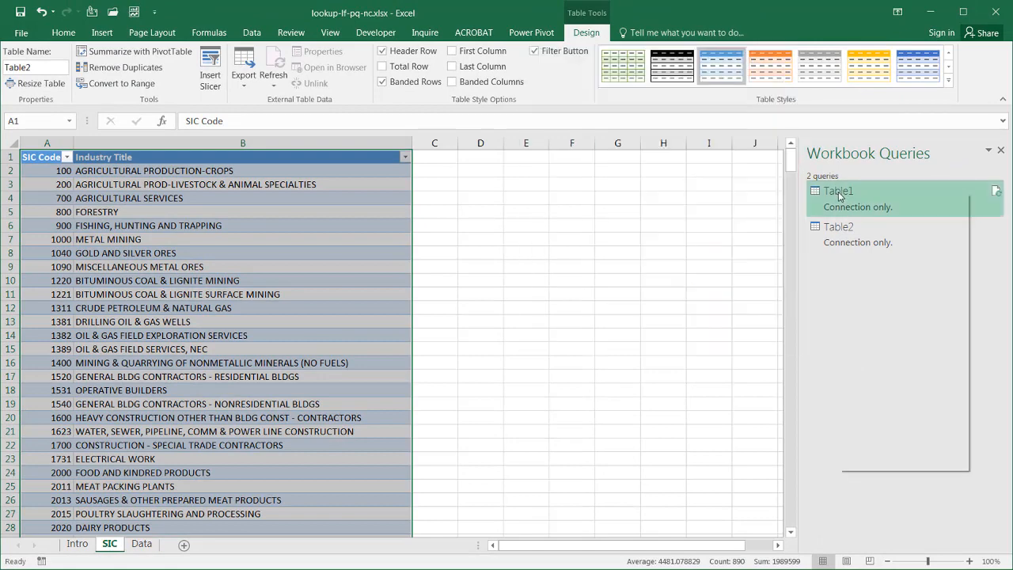
right_click(840, 197)
left_click(869, 239)
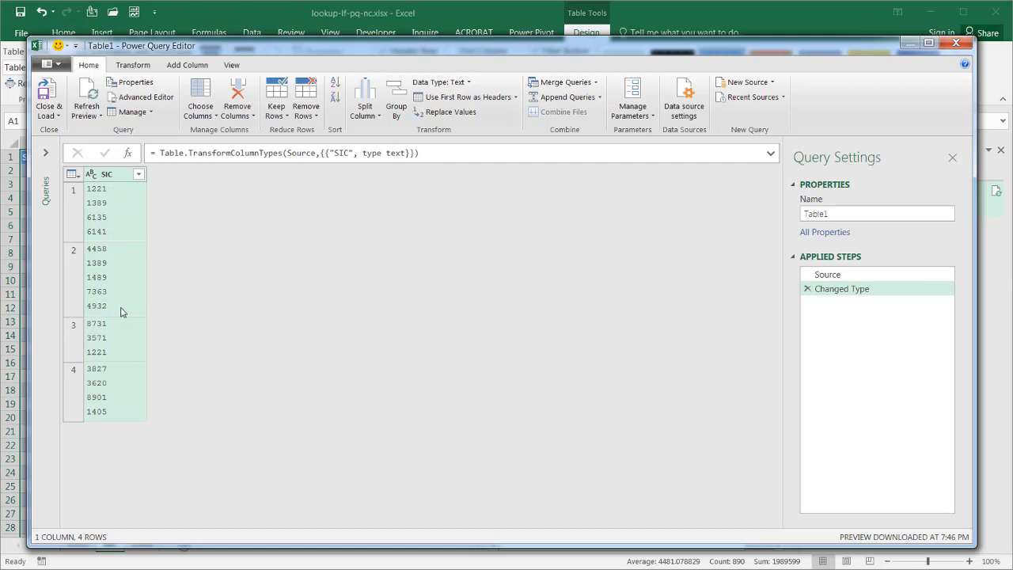
left_click(189, 67)
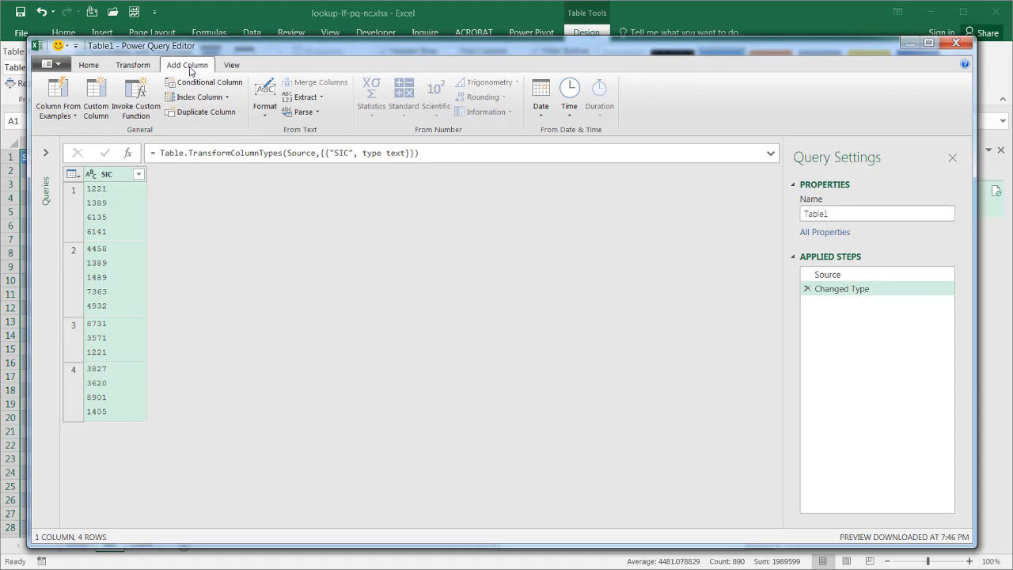
left_click(228, 97)
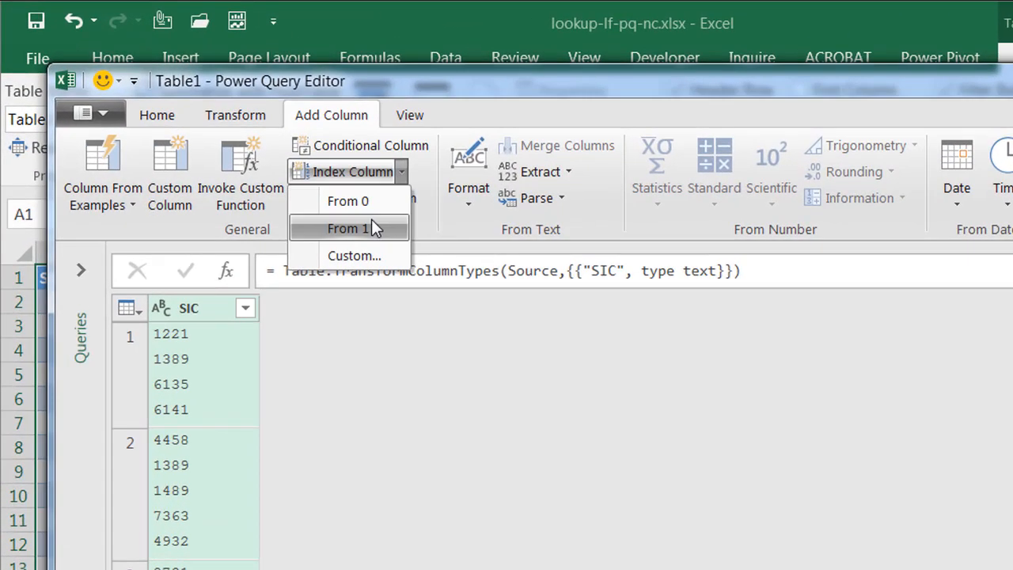
left_click(362, 220)
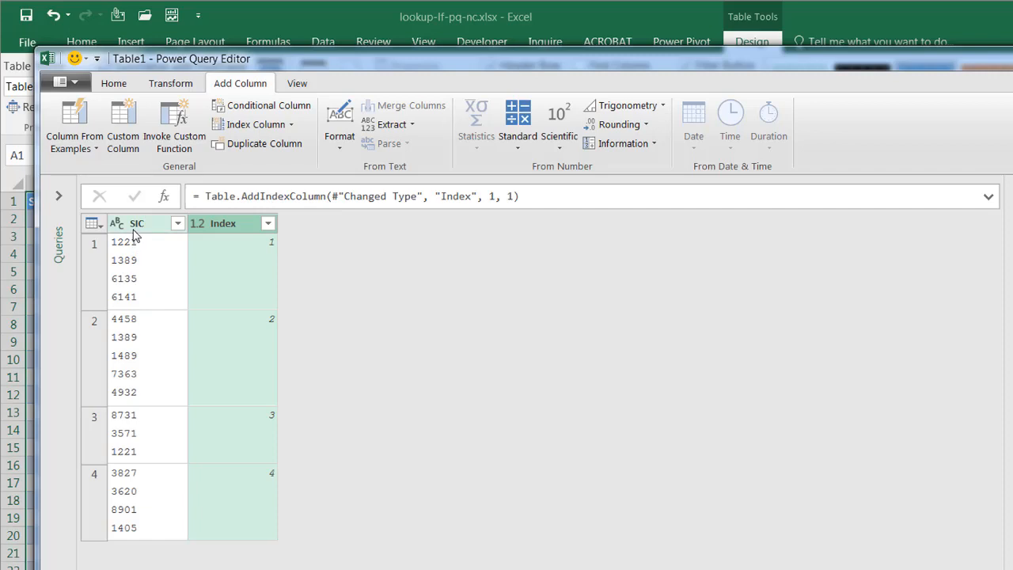
- Split the SIC column into rows at each occurrence of the line feed delimiter #(lf)
left_click(136, 225)
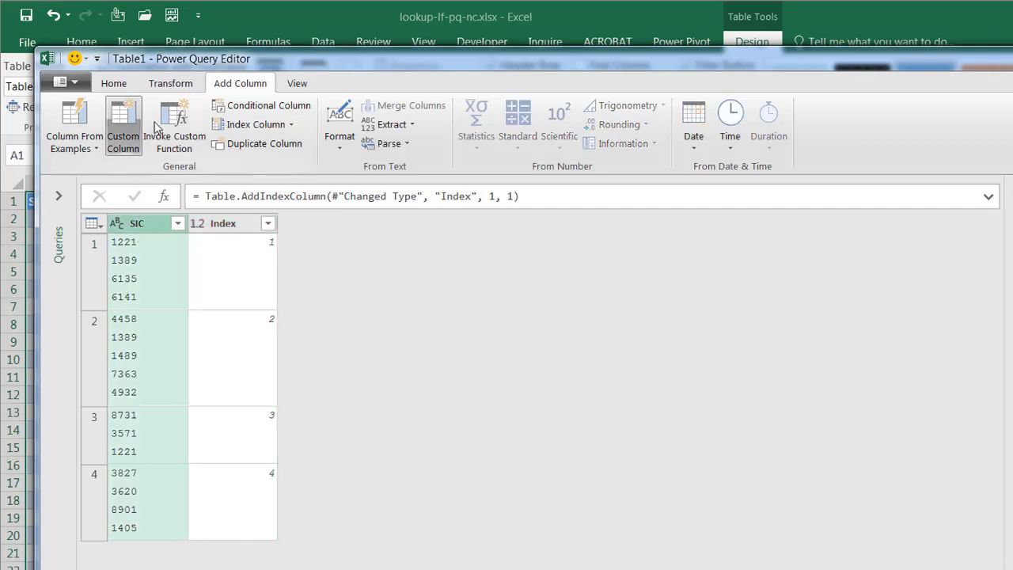
left_click(124, 87)
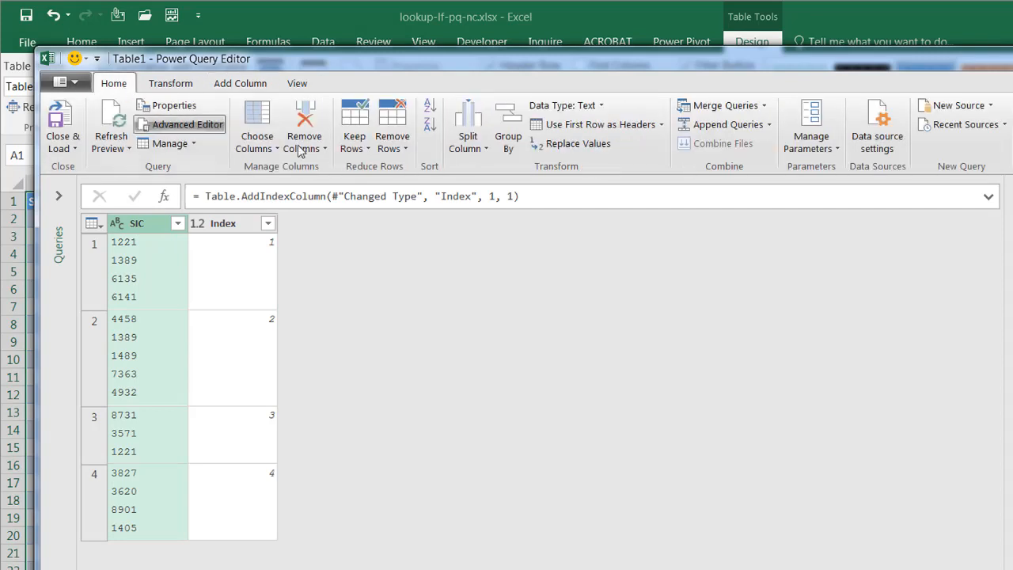
left_click(474, 149)
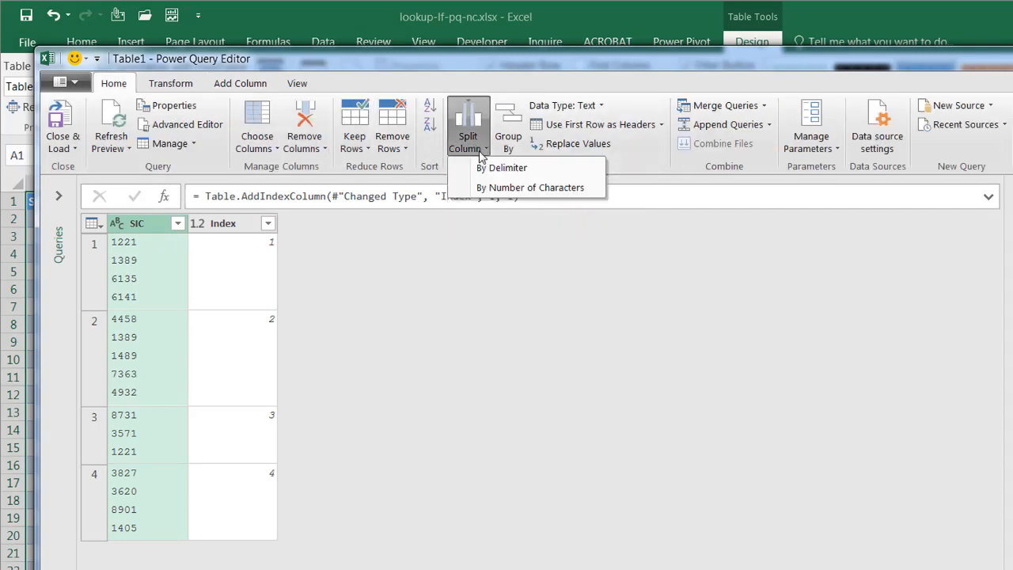
left_click(488, 169)
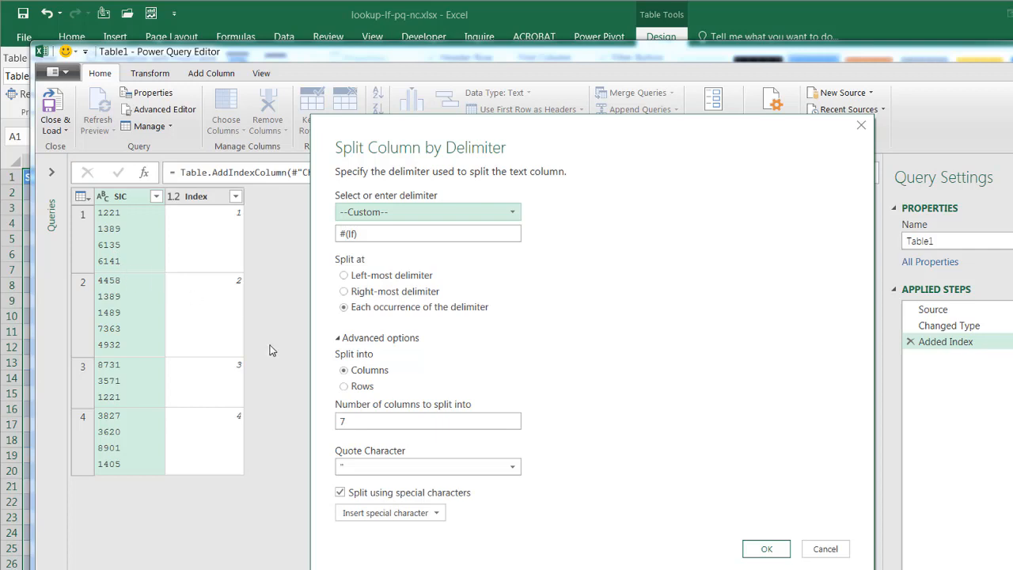
left_click(344, 387)
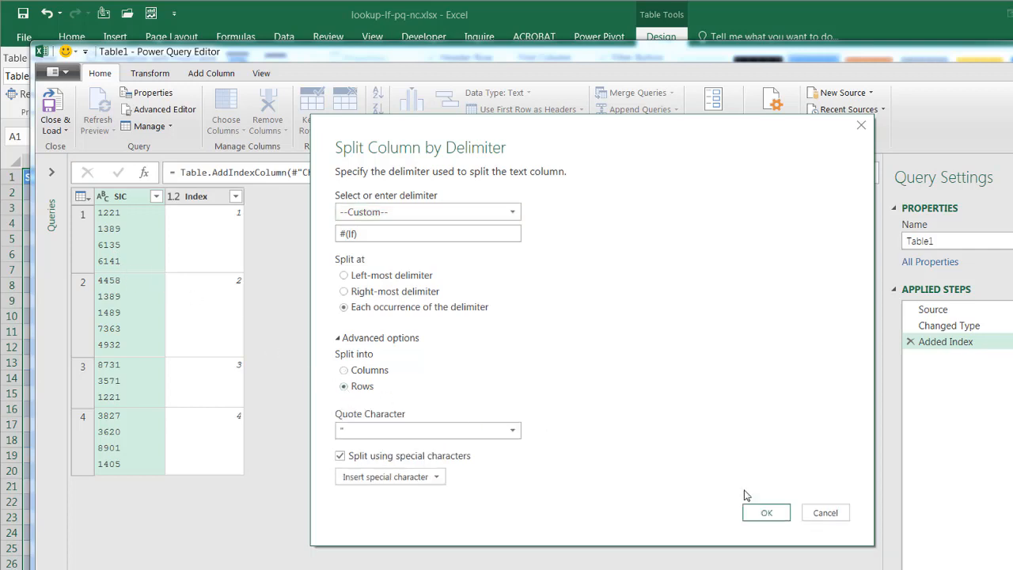
left_click(764, 513)
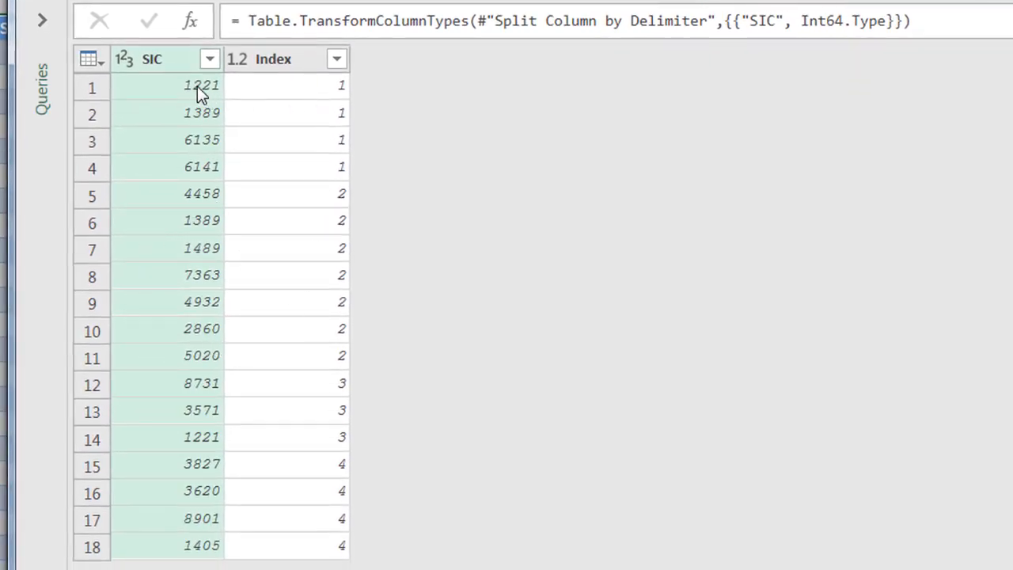
- Add a second index column starting from 1 to number the split rows
left_click(306, 60)
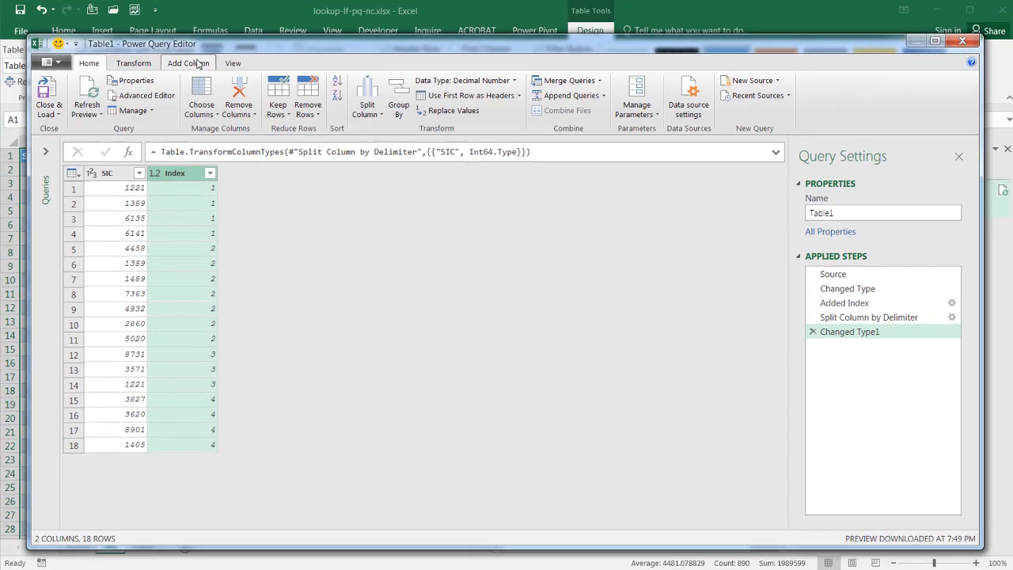
left_click(197, 65)
left_click(226, 97)
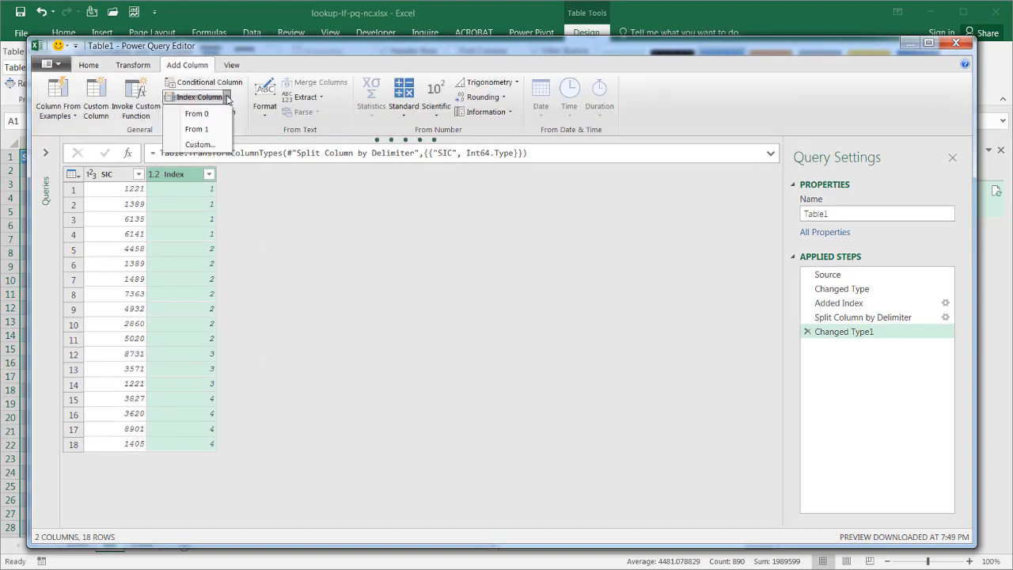
left_click(212, 130)
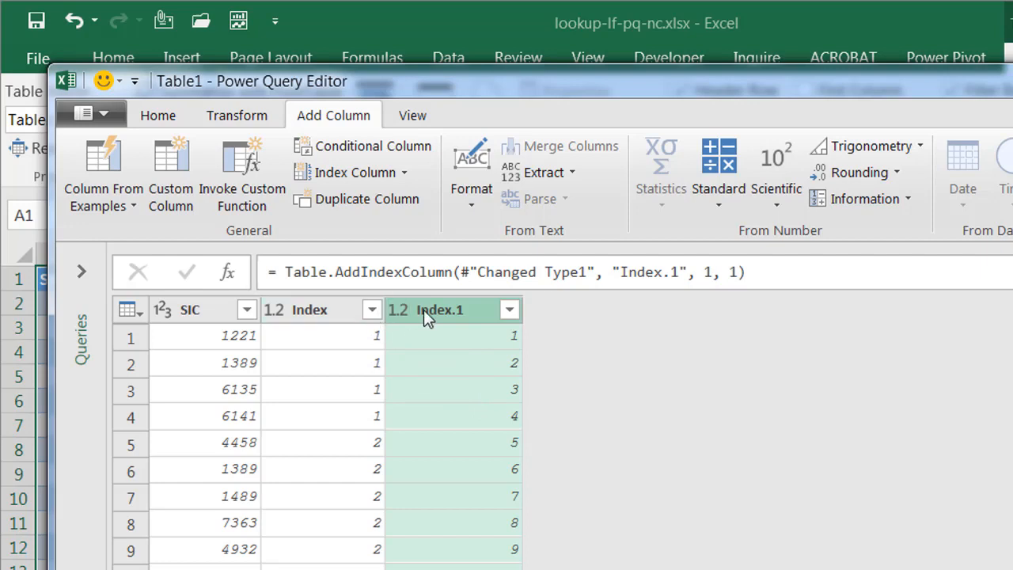
- Merge Table1 with Table2 by matching the SIC column to SIC Code, using a Left Outer join
left_click(207, 311)
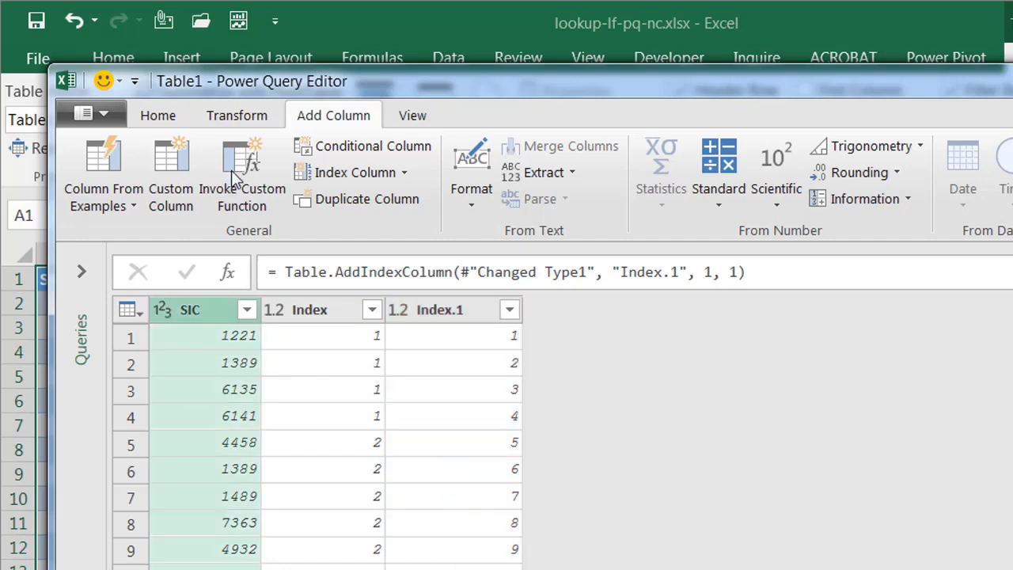
left_click(167, 120)
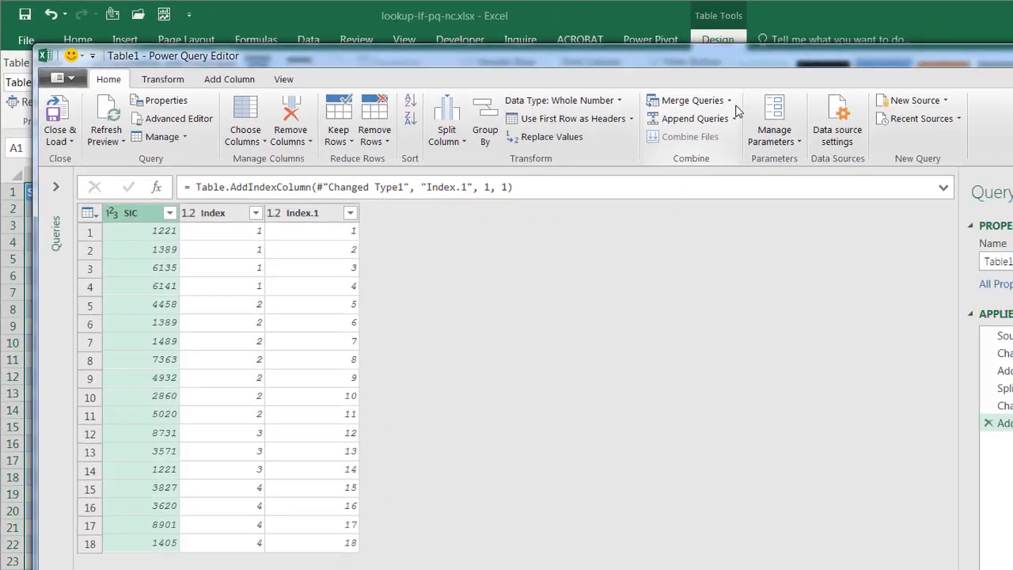
left_click(699, 96)
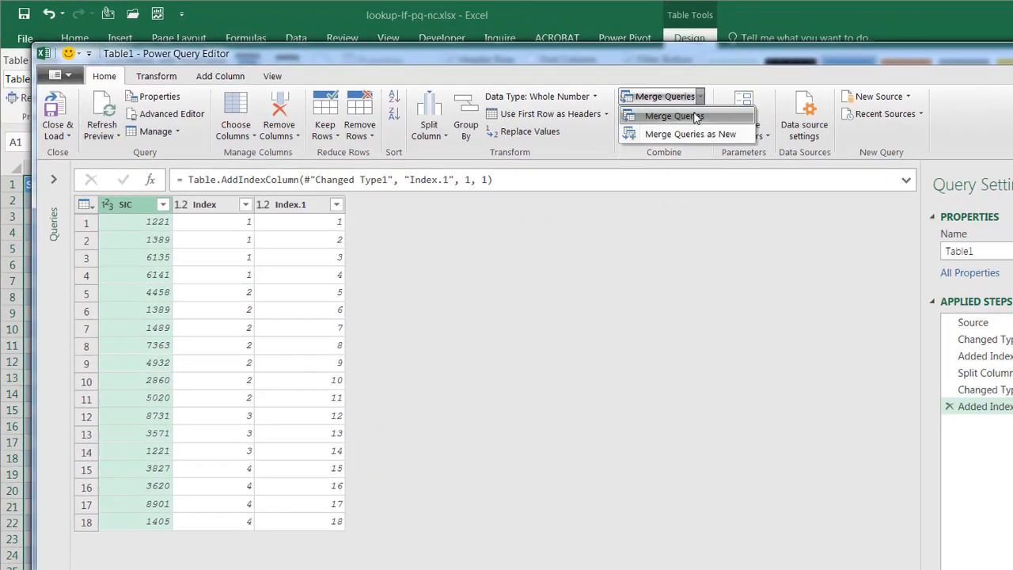
left_click(697, 117)
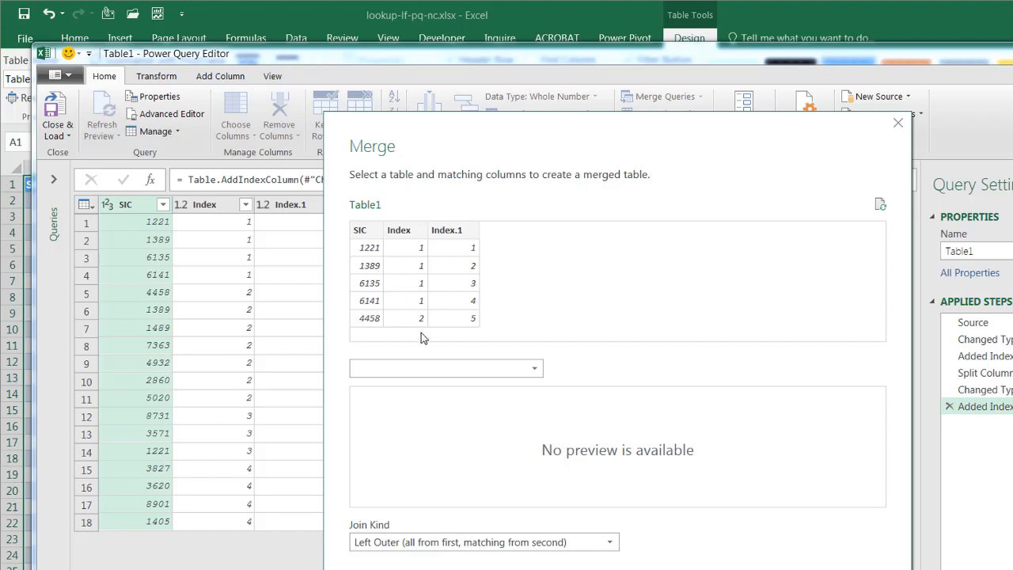
left_click(504, 372)
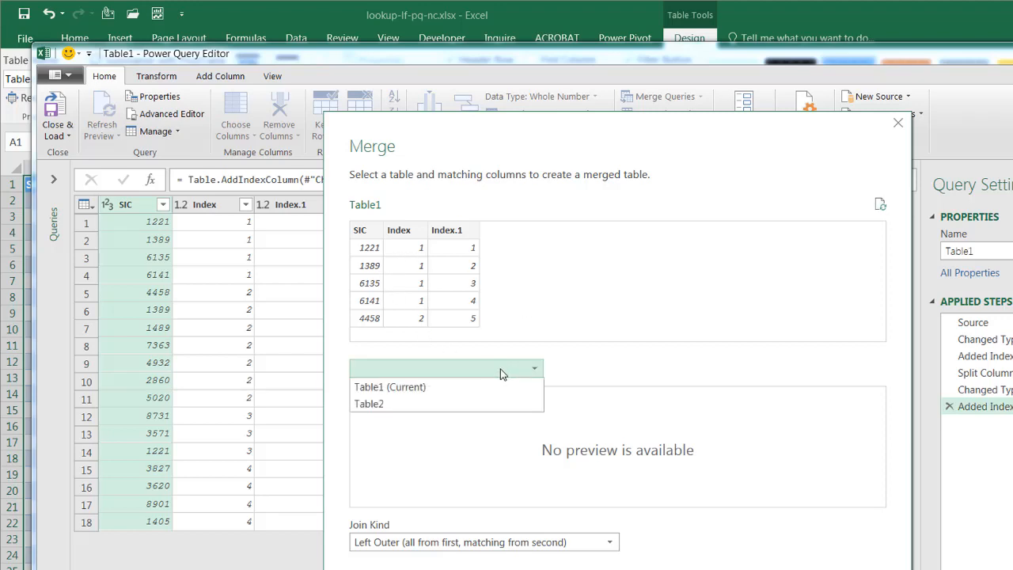
left_click(387, 404)
left_click(378, 229)
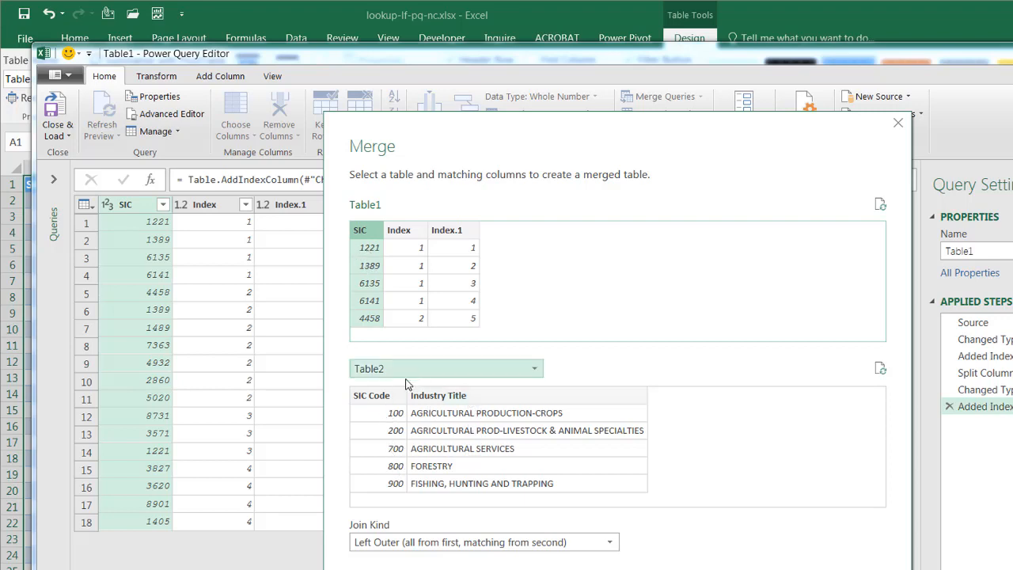
left_click(371, 396)
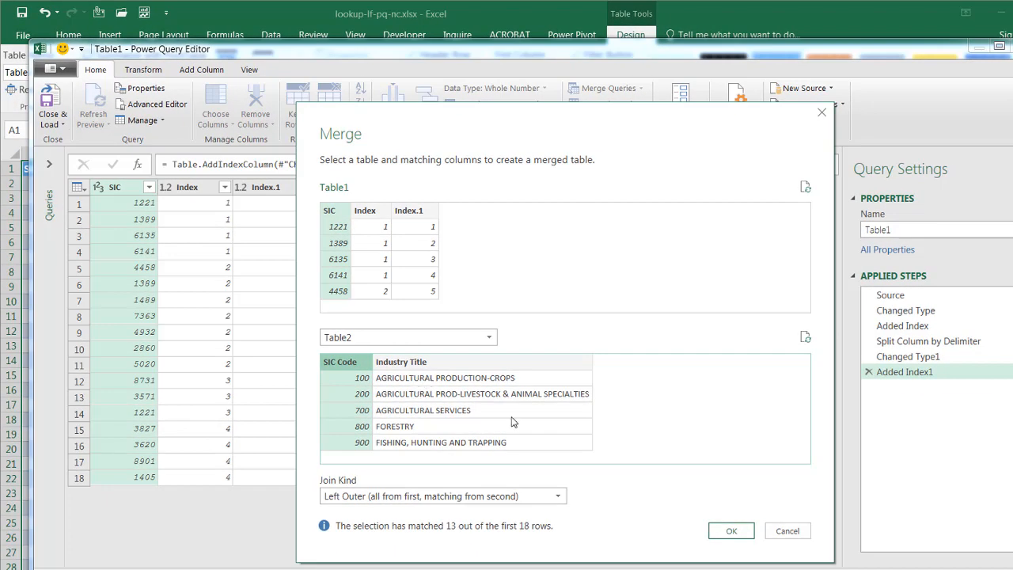
left_click(732, 531)
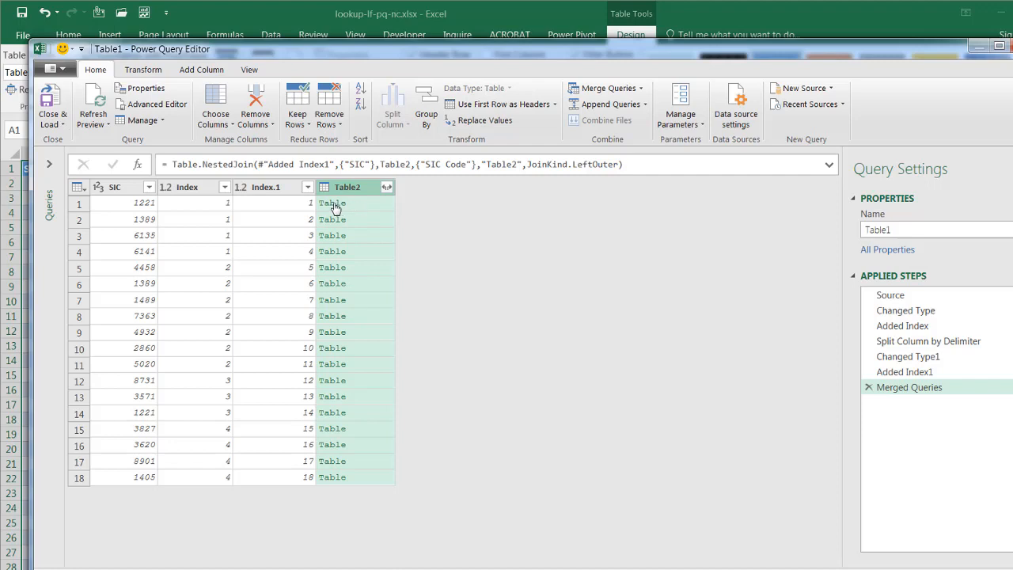
- Examine the matched Table2 records for the first three rows, removing the drill-down step from the query
left_click(334, 206)
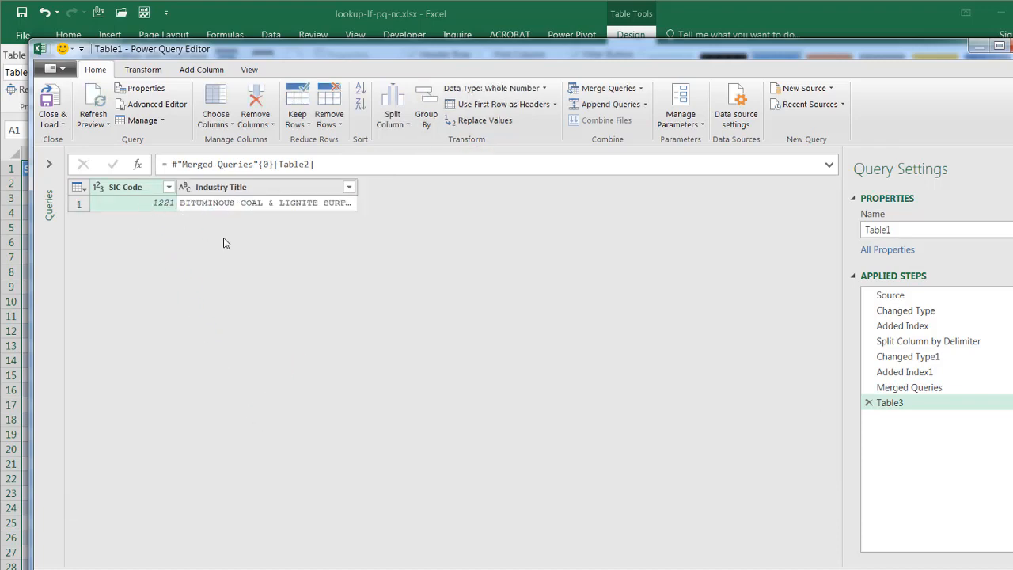
left_click(868, 403)
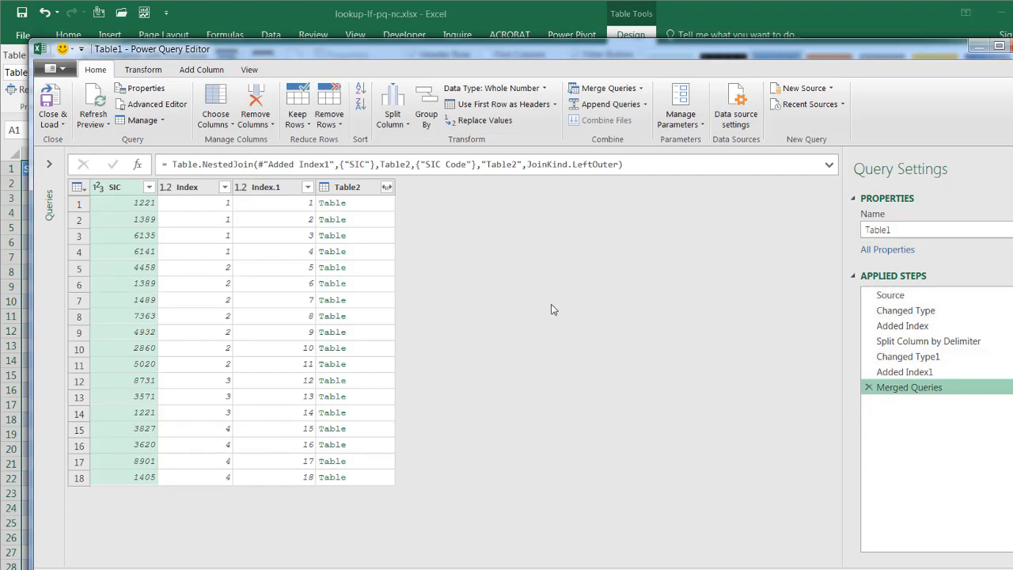
left_click(375, 204)
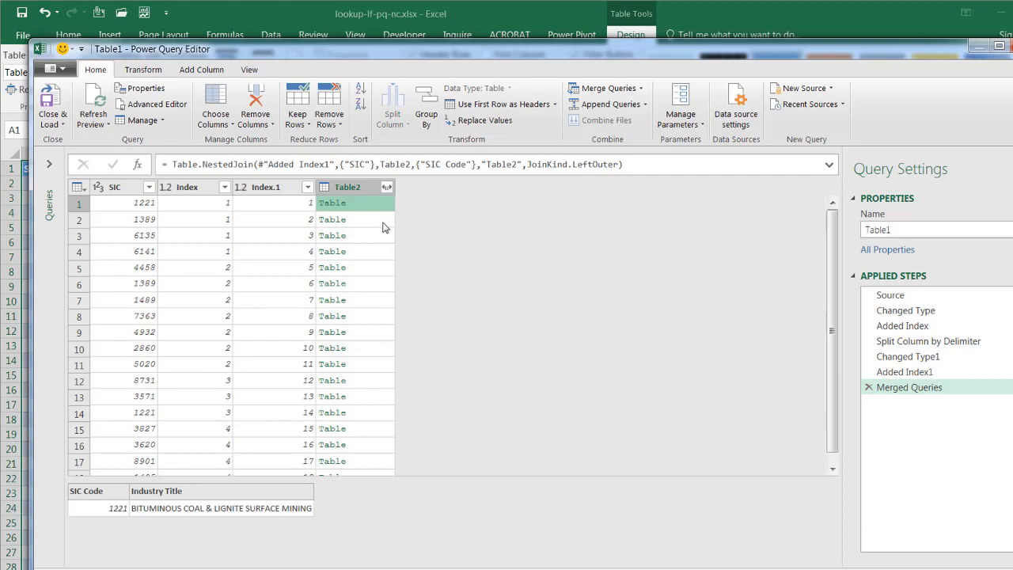
left_click(383, 221)
left_click(377, 237)
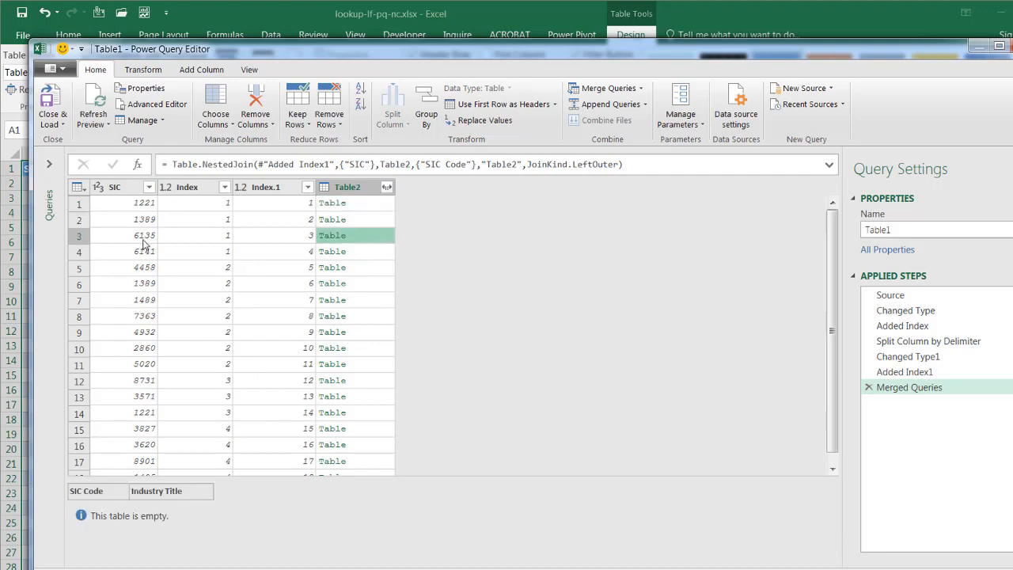
left_click(374, 209)
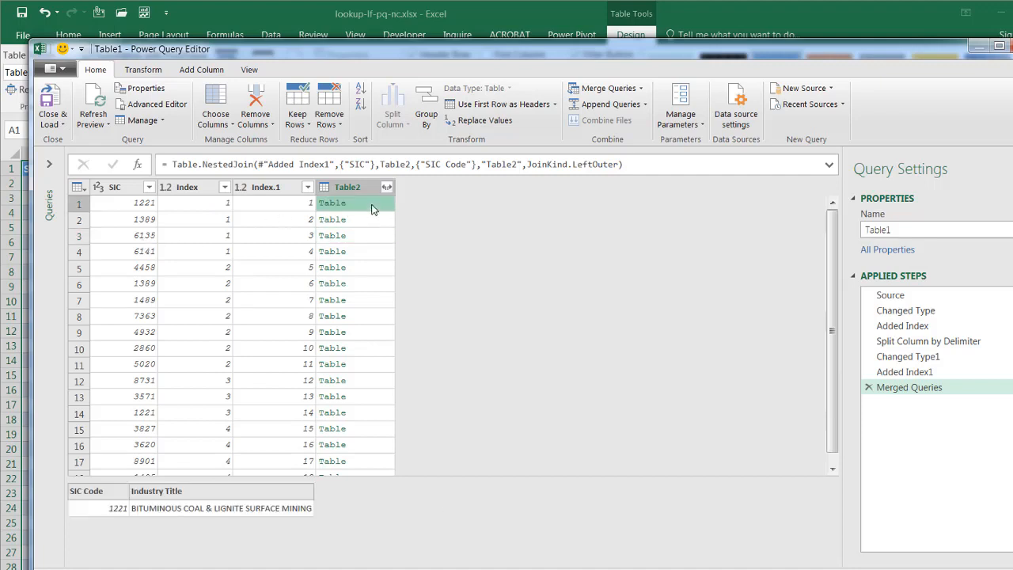
left_click(373, 221)
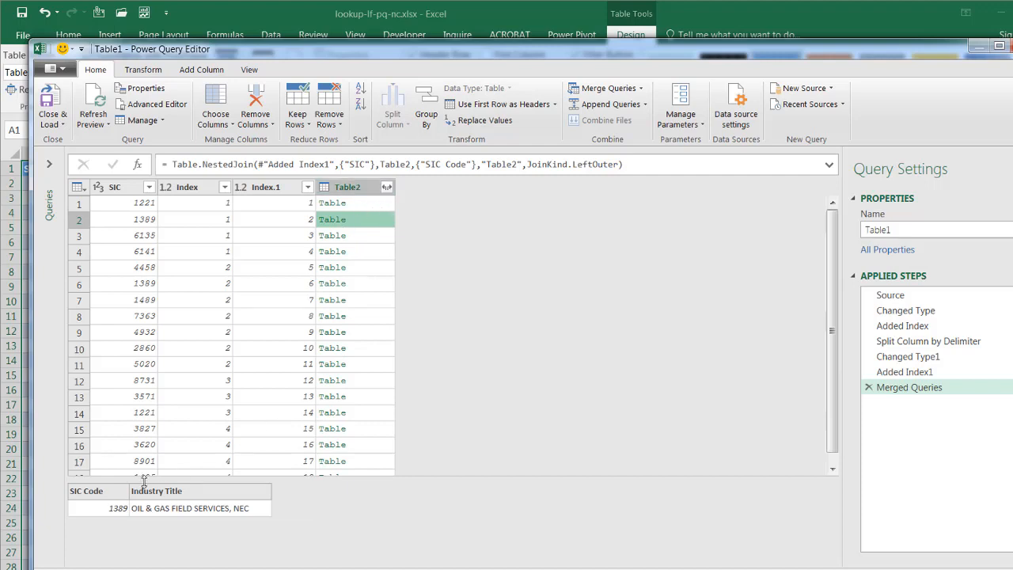
- Expand the Table2 column to only Industry Title, without using the original column name as prefix
left_click(386, 188)
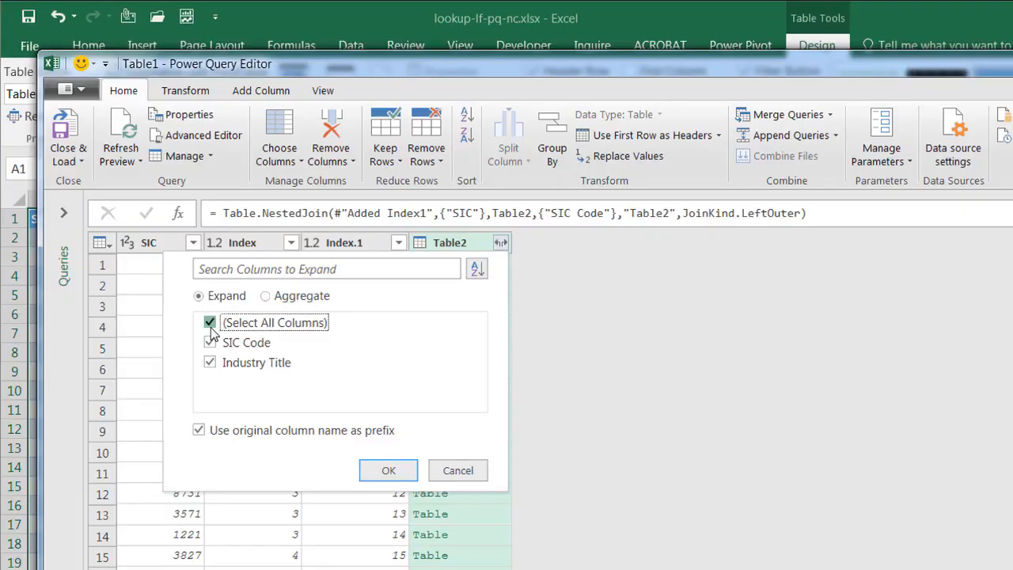
left_click(209, 323)
left_click(209, 363)
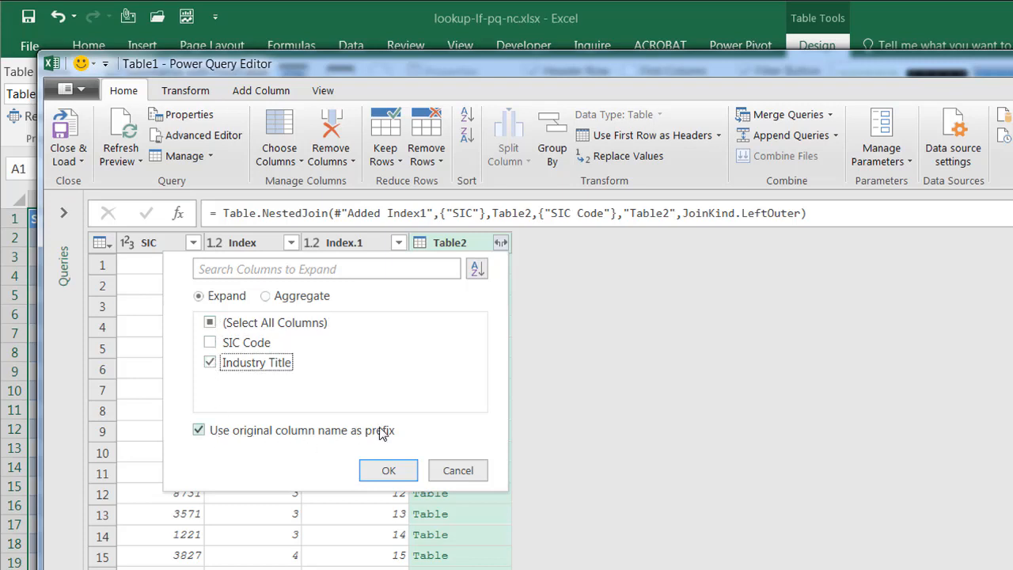
left_click(198, 432)
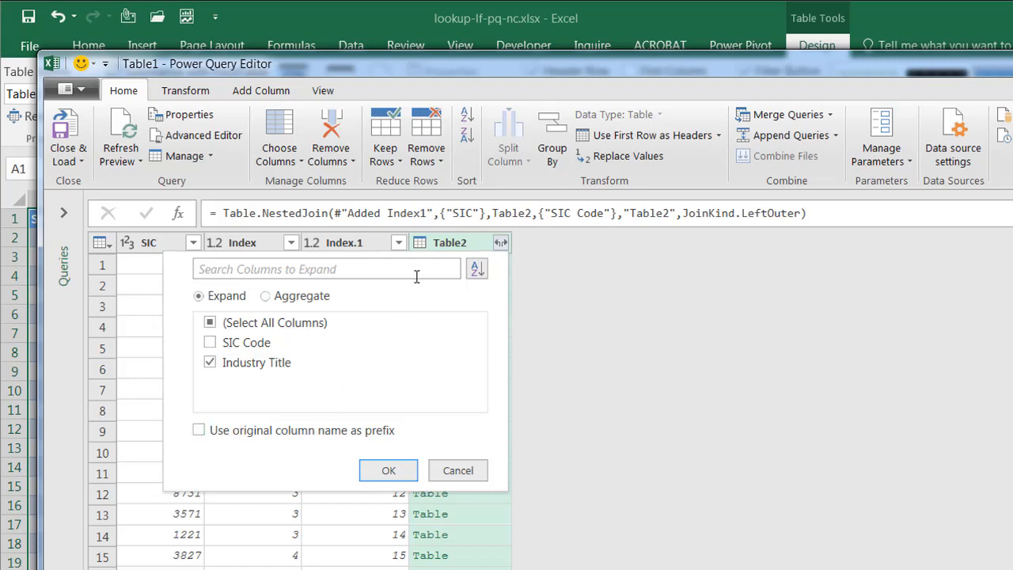
left_click(387, 475)
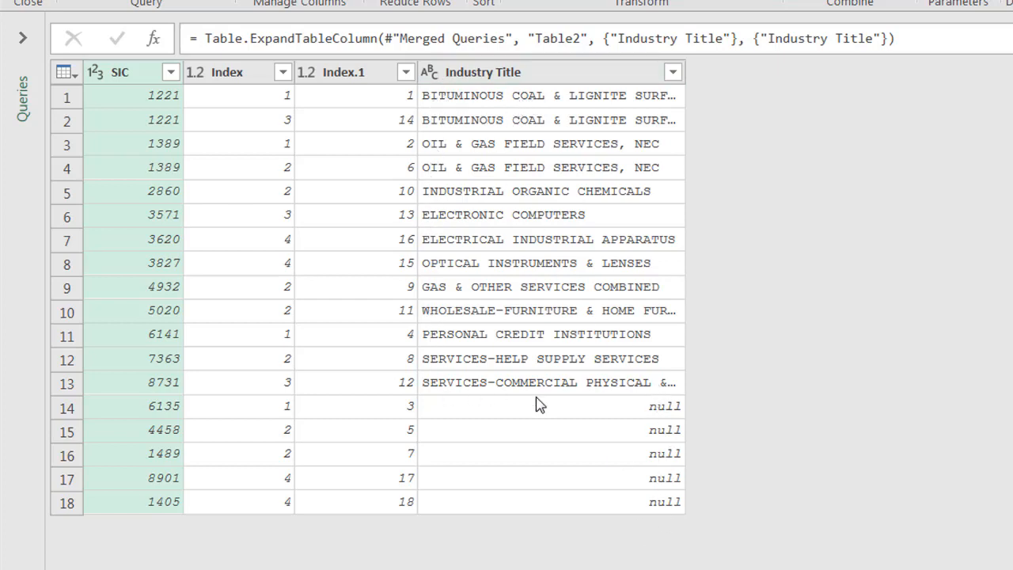
- Sort the rows in ascending order by Index and then by Index.1
left_click(282, 76)
left_click(332, 103)
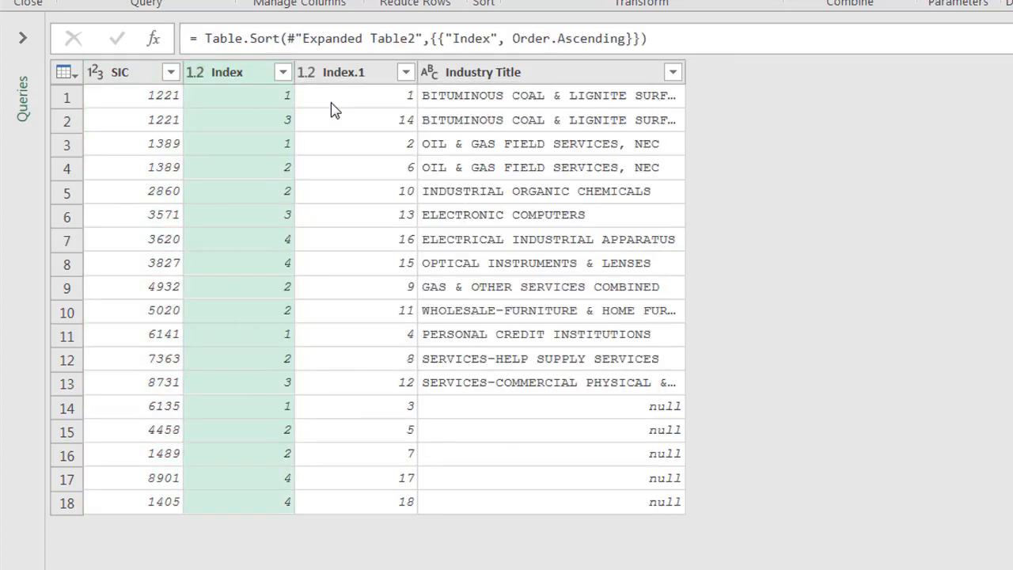
left_click(406, 73)
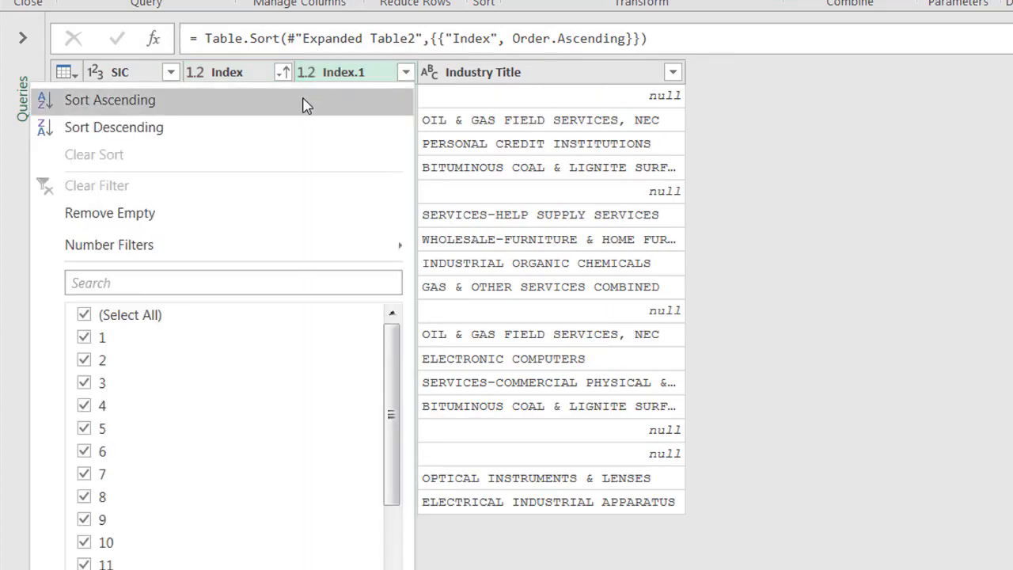
left_click(306, 103)
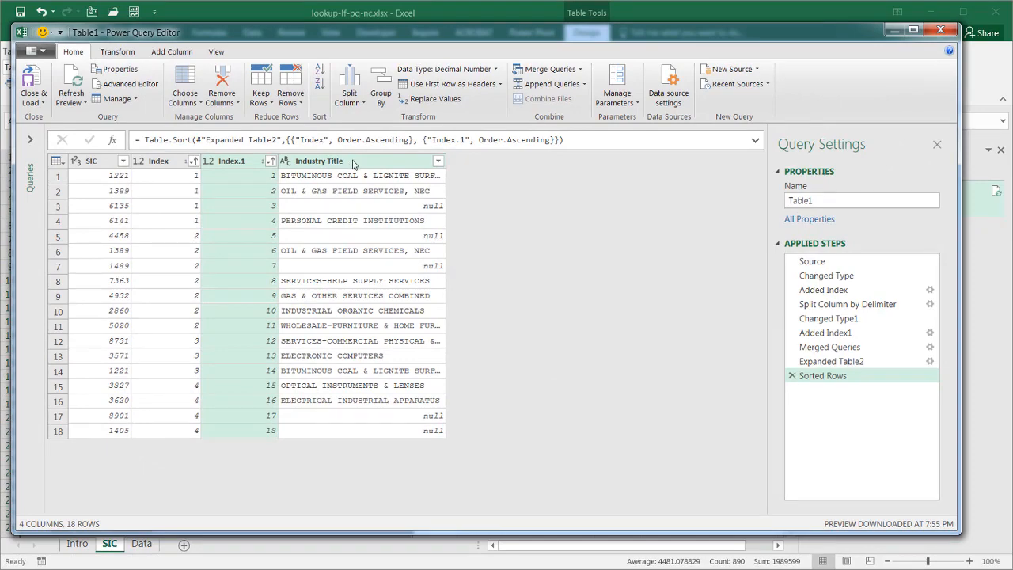
- Start a conditional column with a rule that outputs the SIC column when Industry Title equals null
left_click(171, 52)
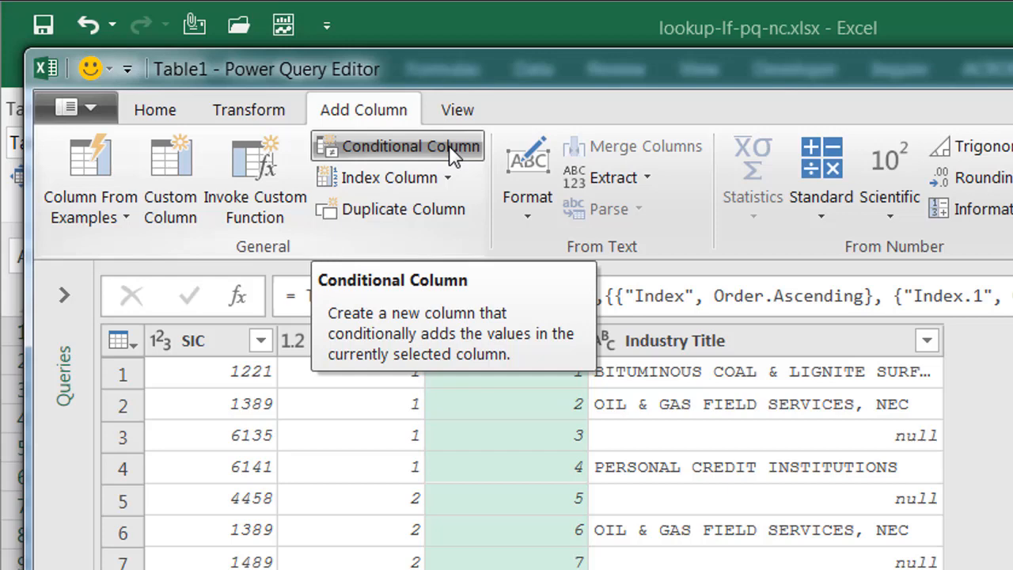
left_click(451, 150)
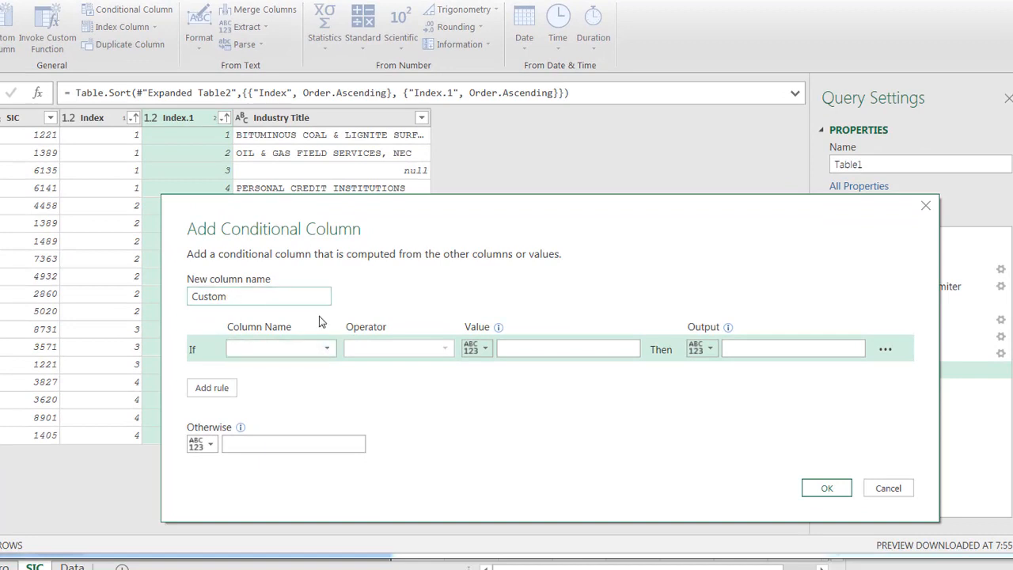
left_click(329, 353)
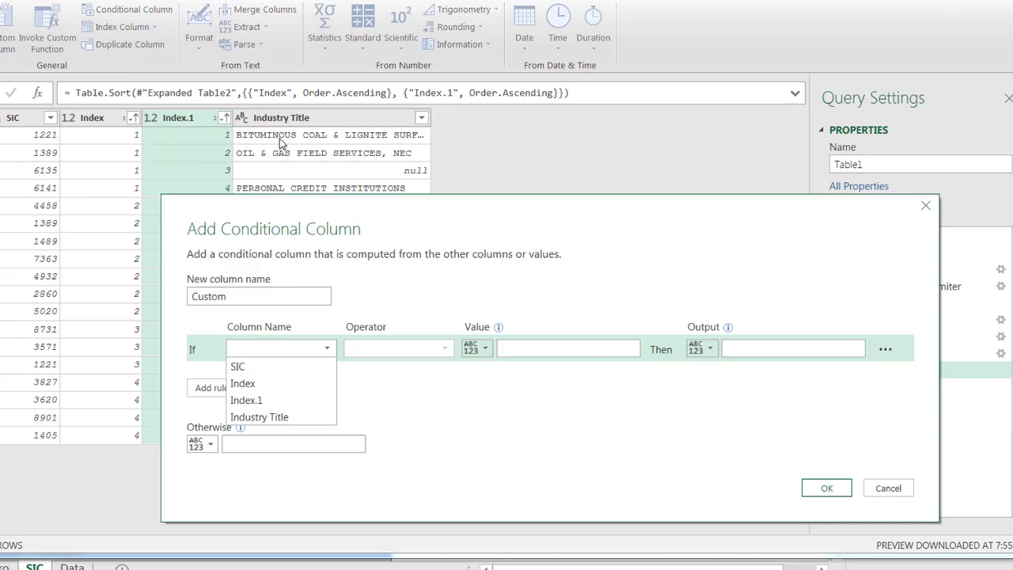
left_click(278, 418)
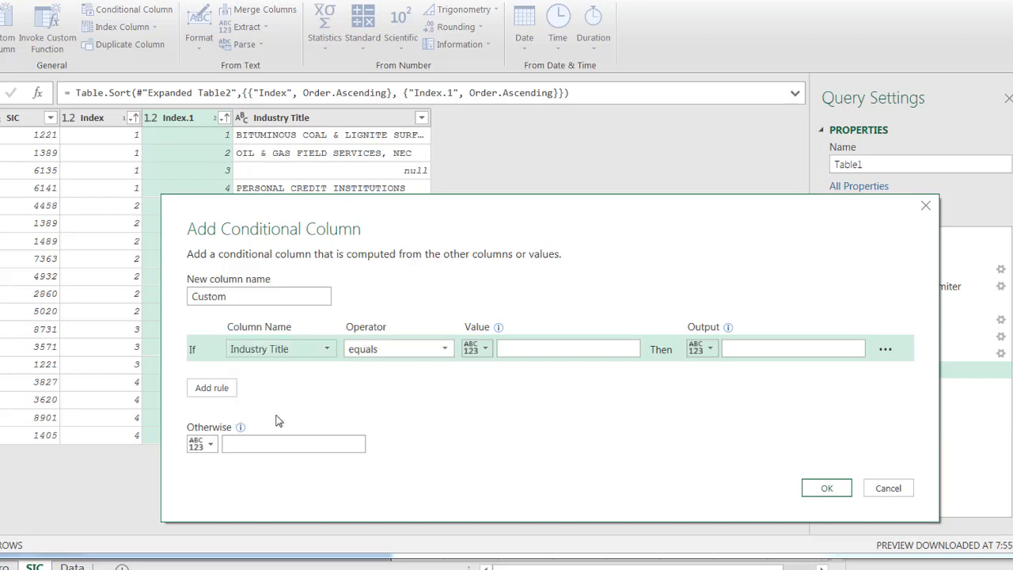
left_click(524, 345)
type("null")
key("Tab")
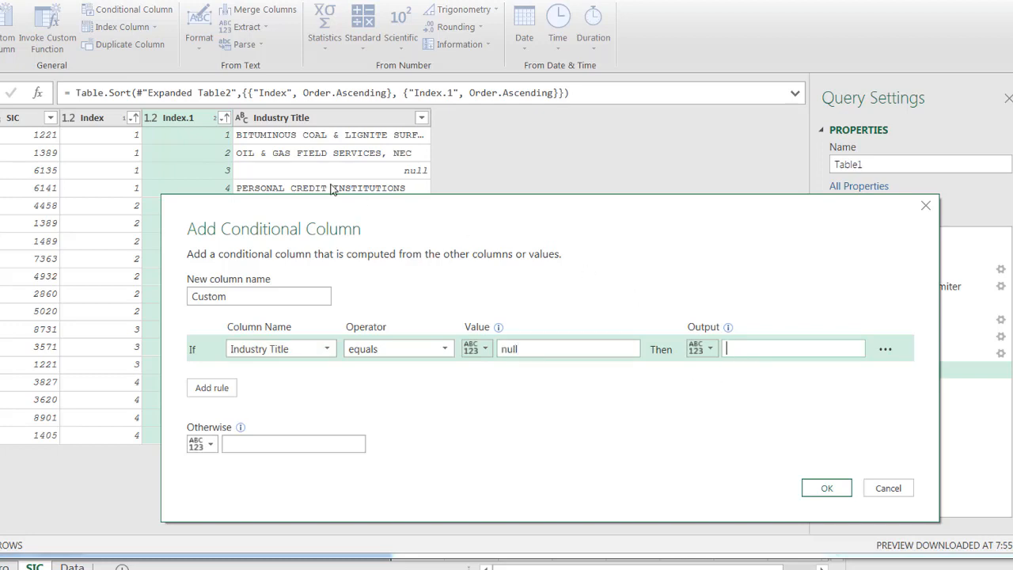
left_click(711, 350)
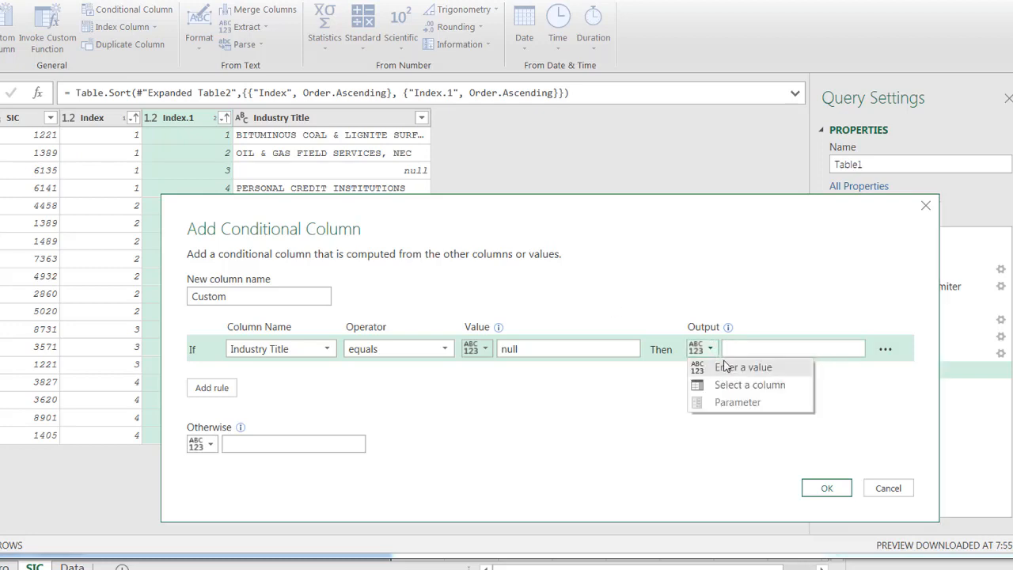
left_click(744, 386)
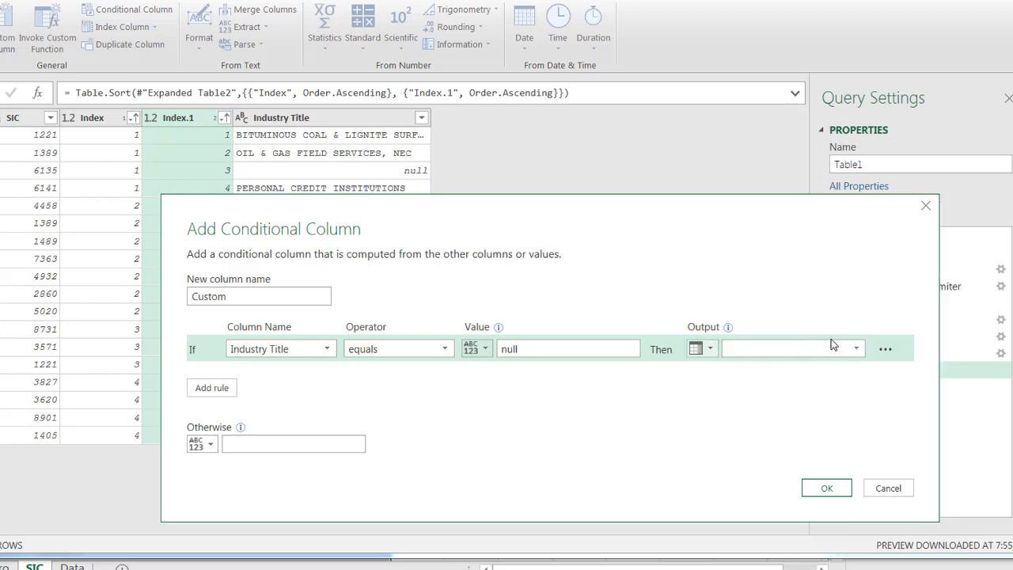
left_click(855, 351)
left_click(821, 361)
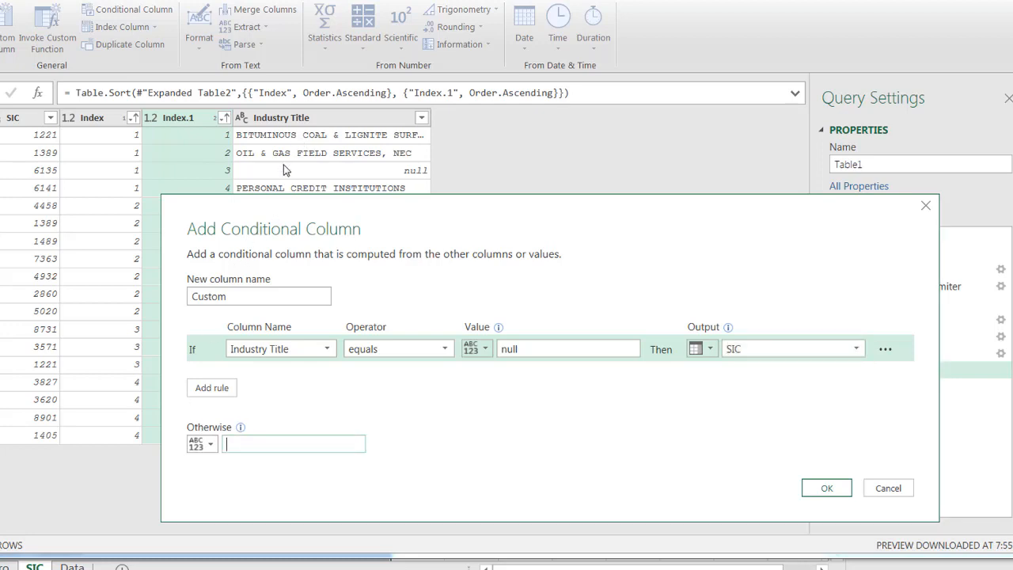
- Use the Industry Title column as the conditional column's otherwise result and create the column
left_click(212, 445)
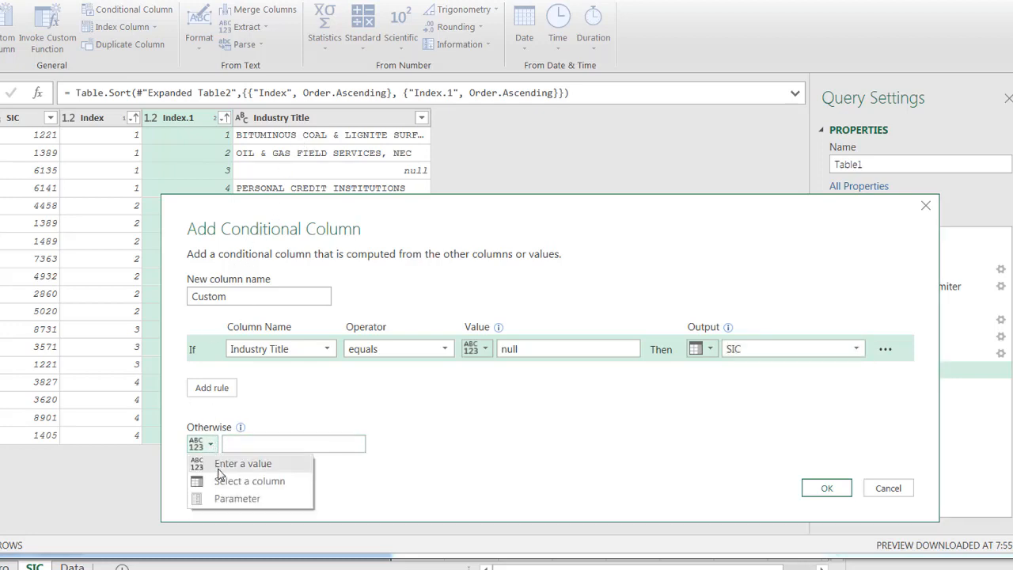
left_click(221, 480)
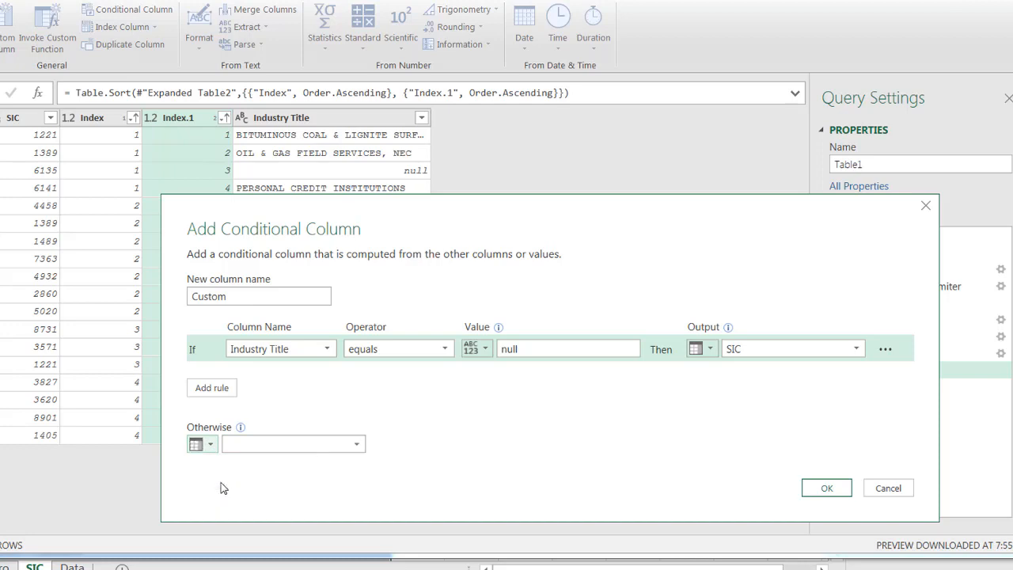
left_click(338, 443)
left_click(301, 511)
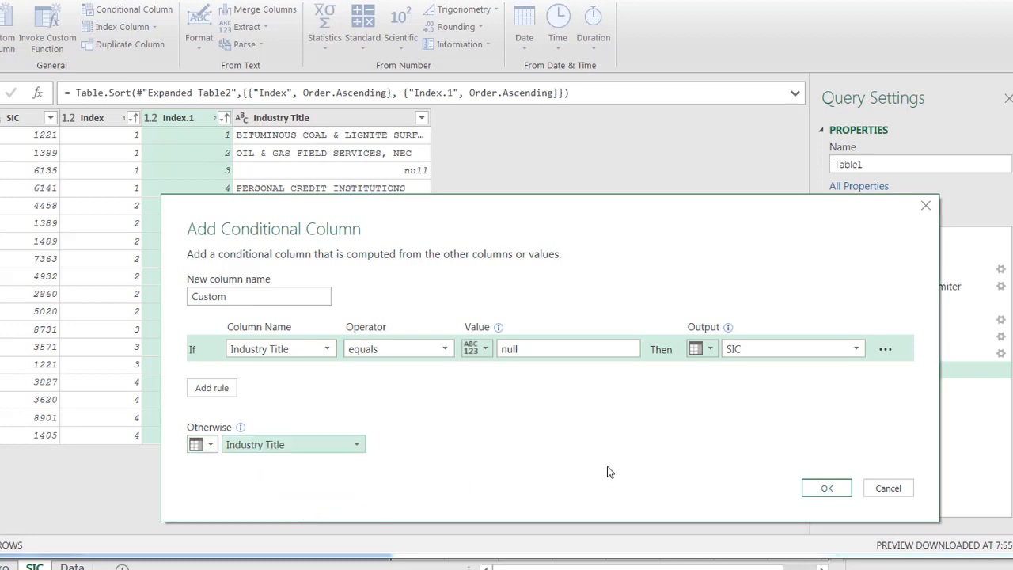
left_click(806, 488)
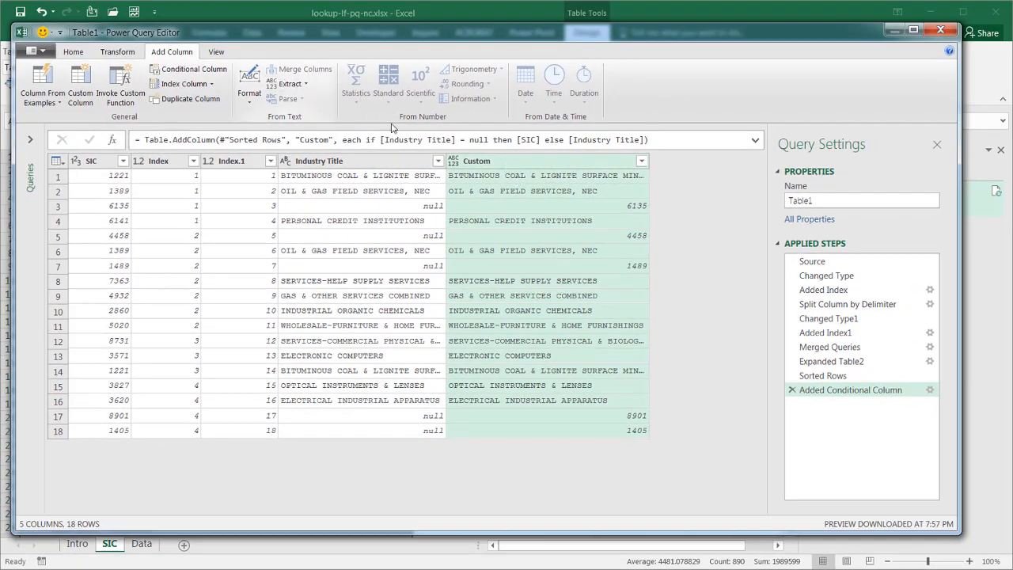
- Add a column named SIC-Title that merges the SIC and Custom columns with the custom separator " - "
left_click(93, 166)
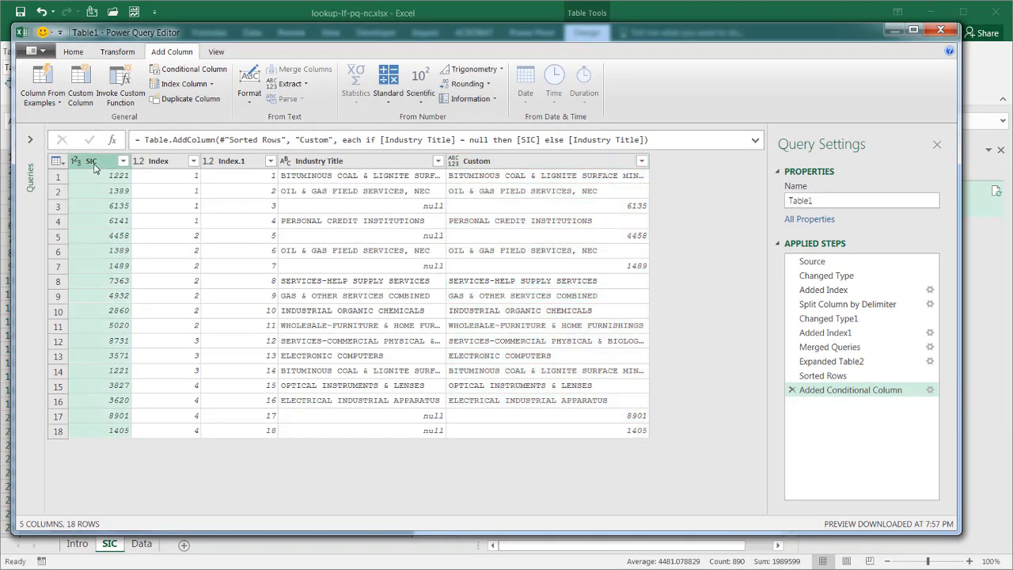
key("ctrl")
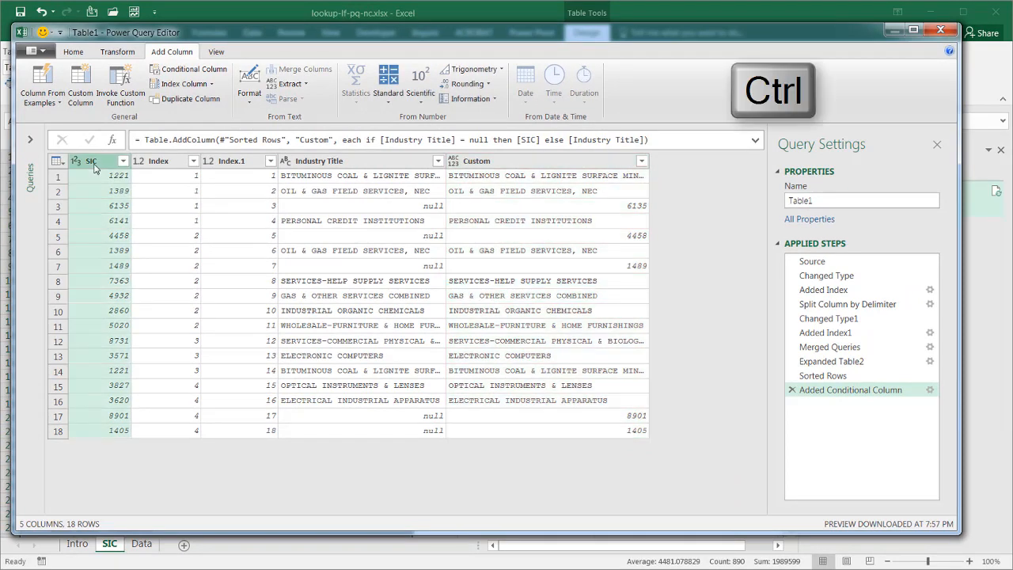
left_click(524, 163, "ctrl")
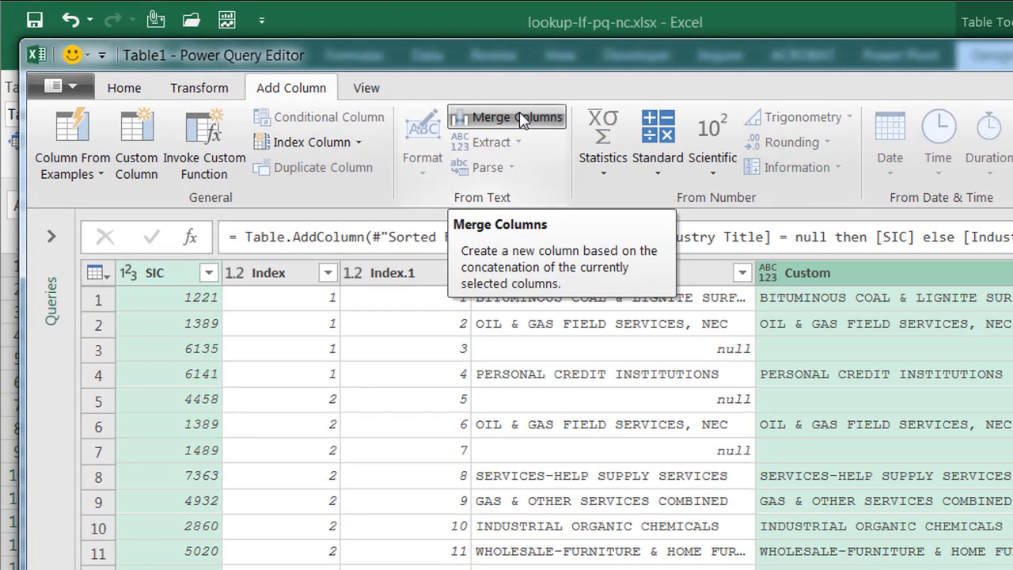
left_click(519, 115)
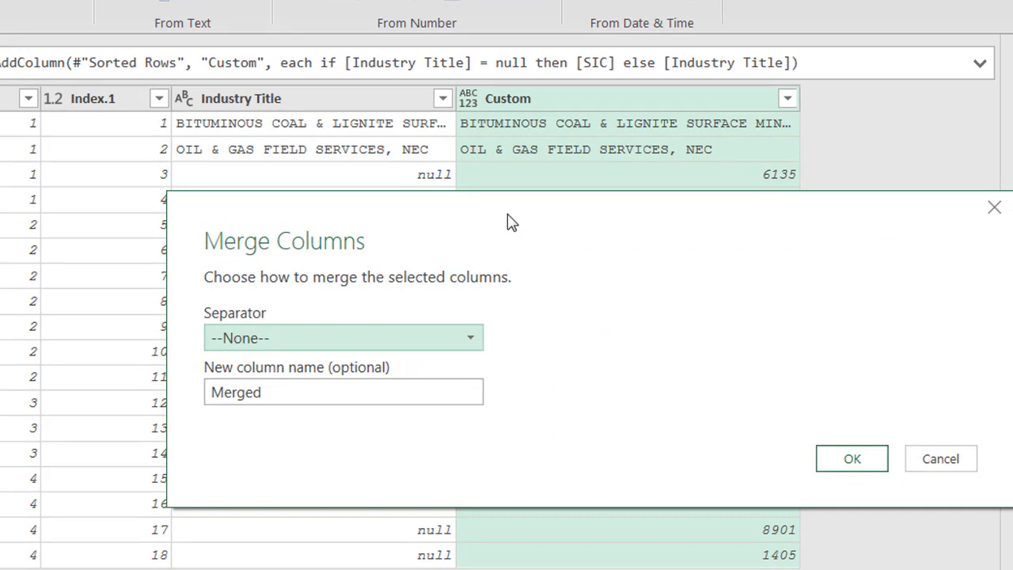
left_click(471, 339)
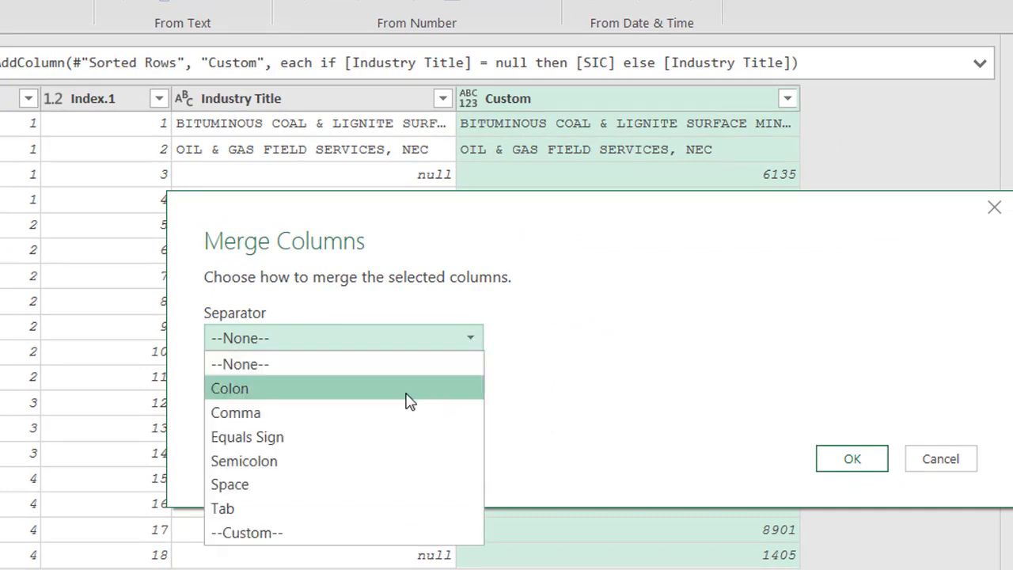
left_click(339, 533)
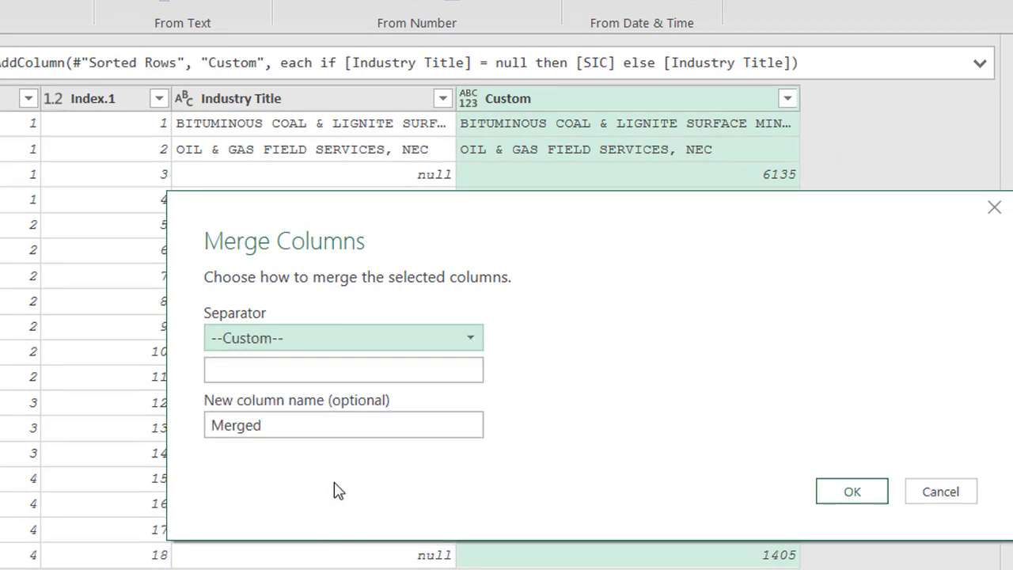
left_click(302, 377)
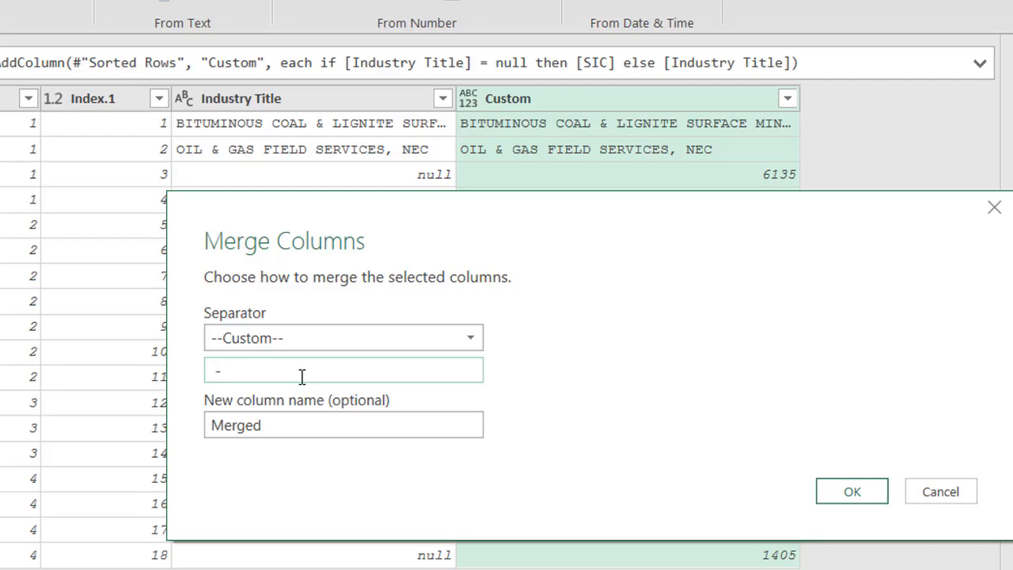
left_click_drag(280, 428, 124, 409)
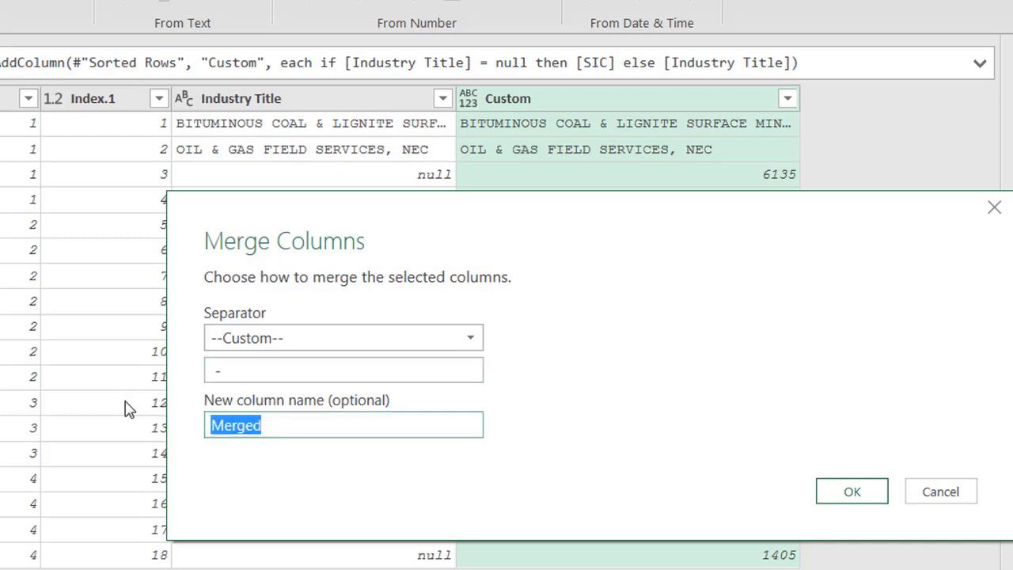
type("SIC")
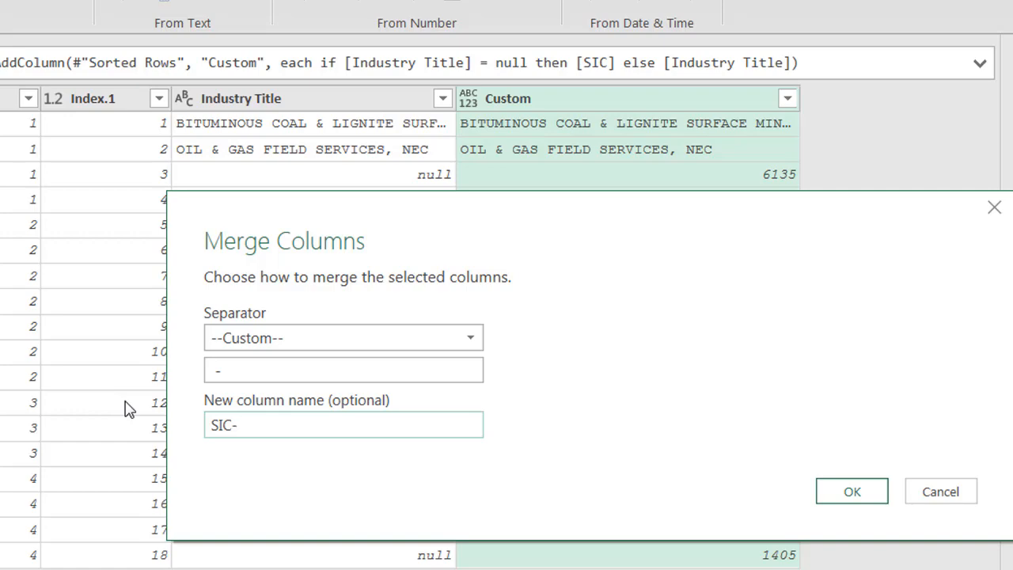
type("-Title")
left_click(853, 492)
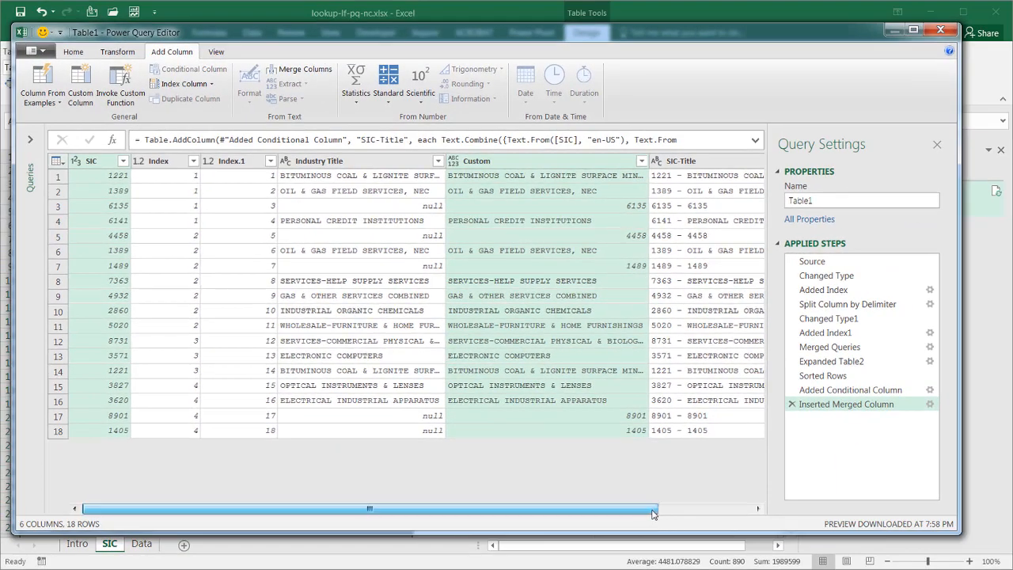
- Remove the SIC, Industry Title, Custom and Index.1 columns, keeping only Index and SIC-Title
left_click_drag(652, 514, 749, 508)
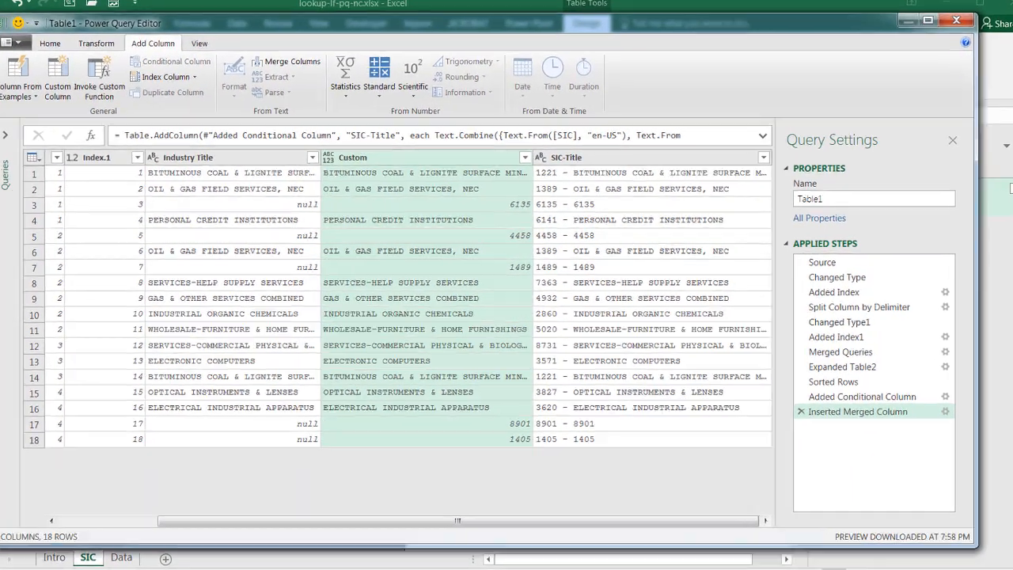
scroll(453, 326, "left", 1)
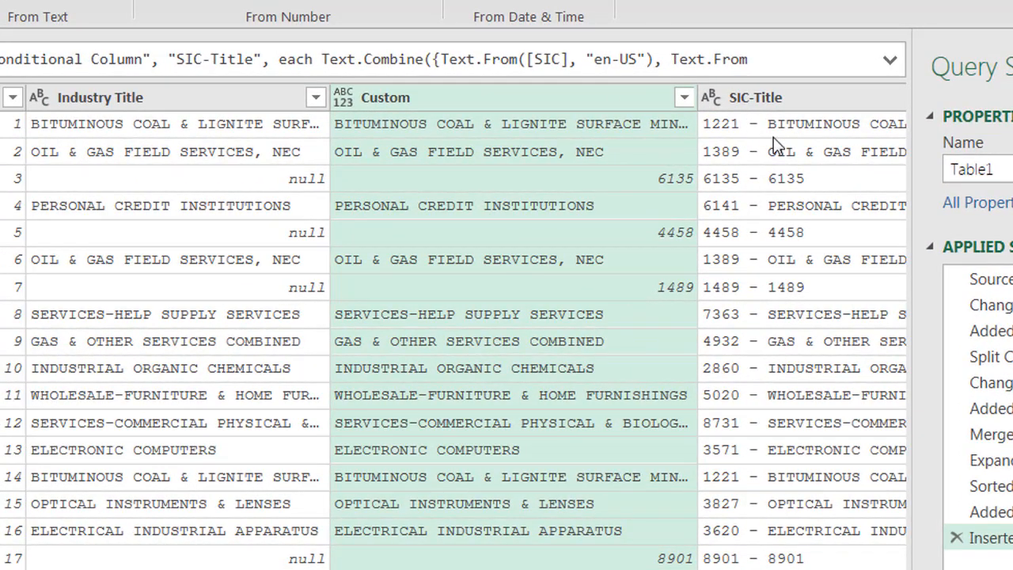
left_click(815, 111)
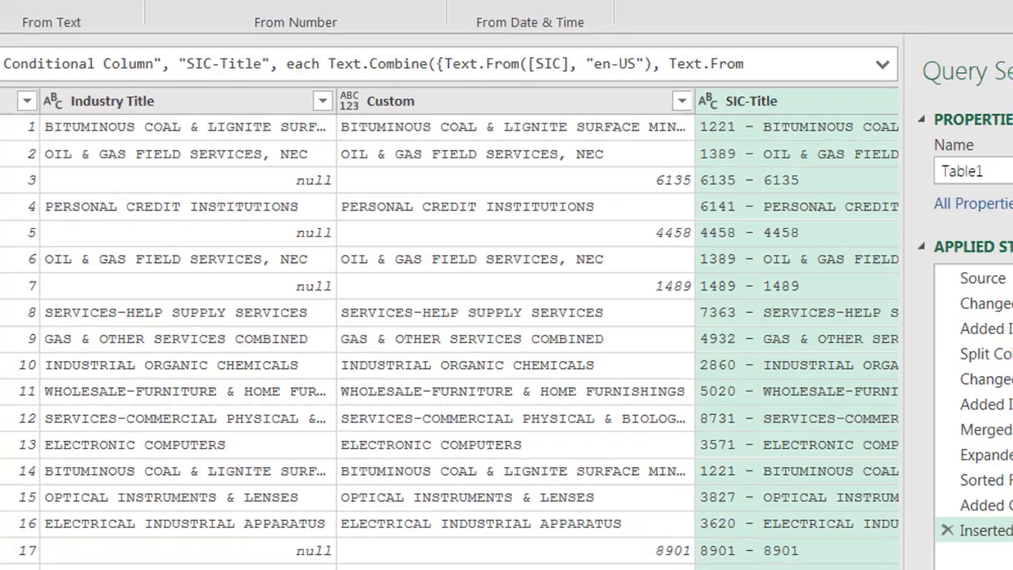
left_click(8, 149)
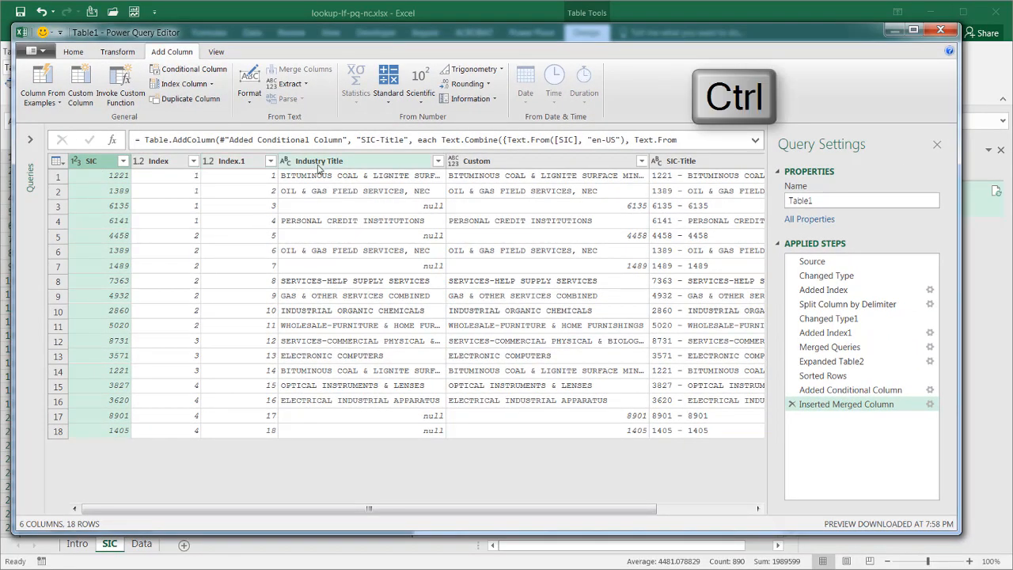
left_click(319, 162, "ctrl")
left_click(502, 163, "ctrl")
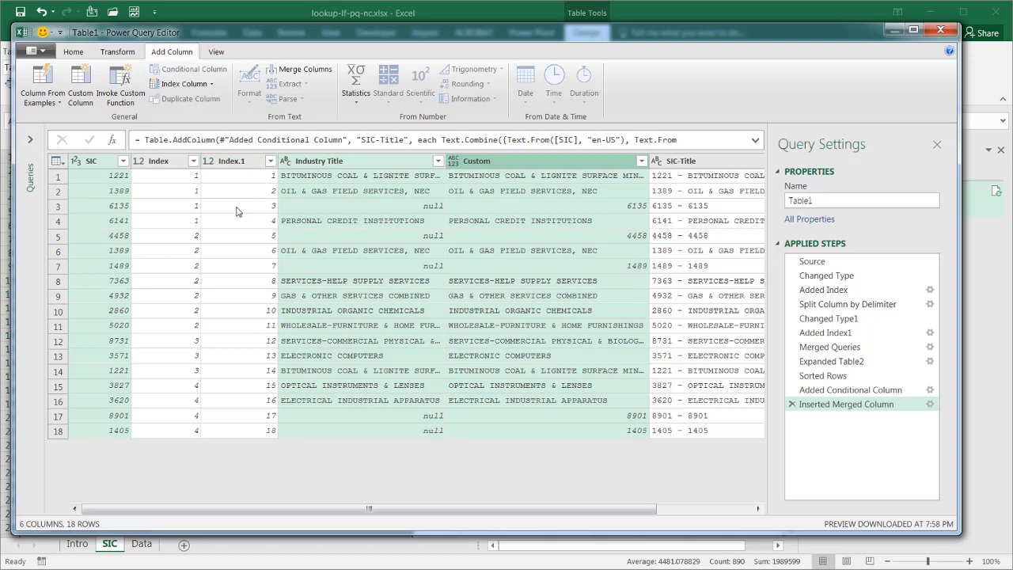
left_click(250, 165, "ctrl")
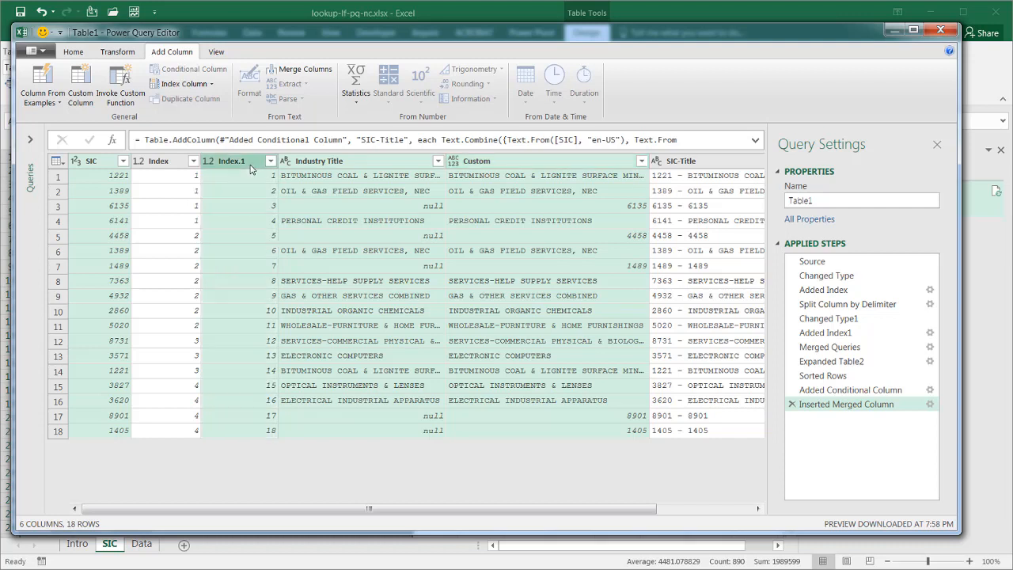
right_click(251, 166)
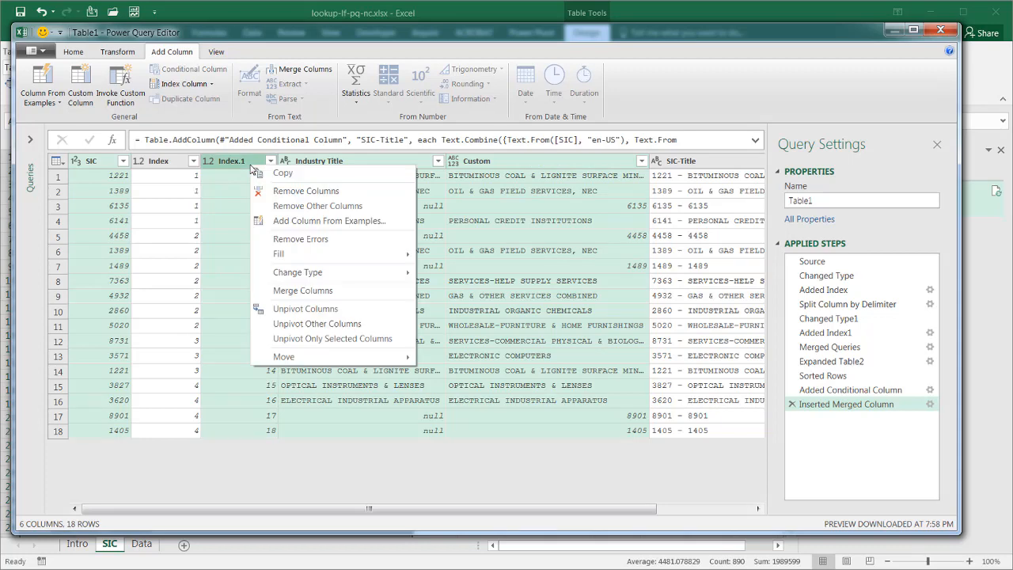
left_click(313, 197)
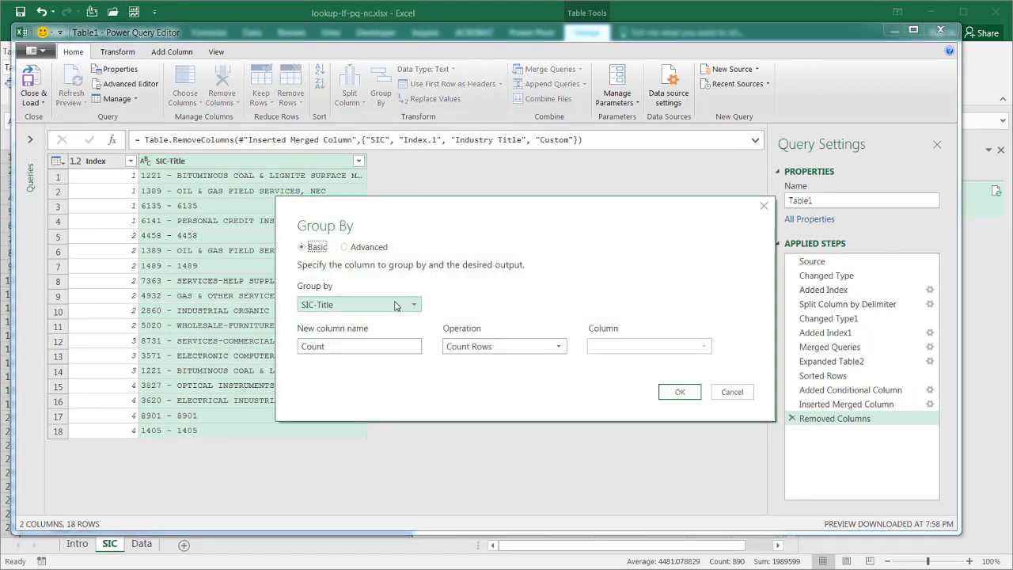
- Group the rows by Index with the All Rows operation into a Count column, and preview the nested tables for indexes 1 and 2
left_click(395, 305)
left_click(382, 320)
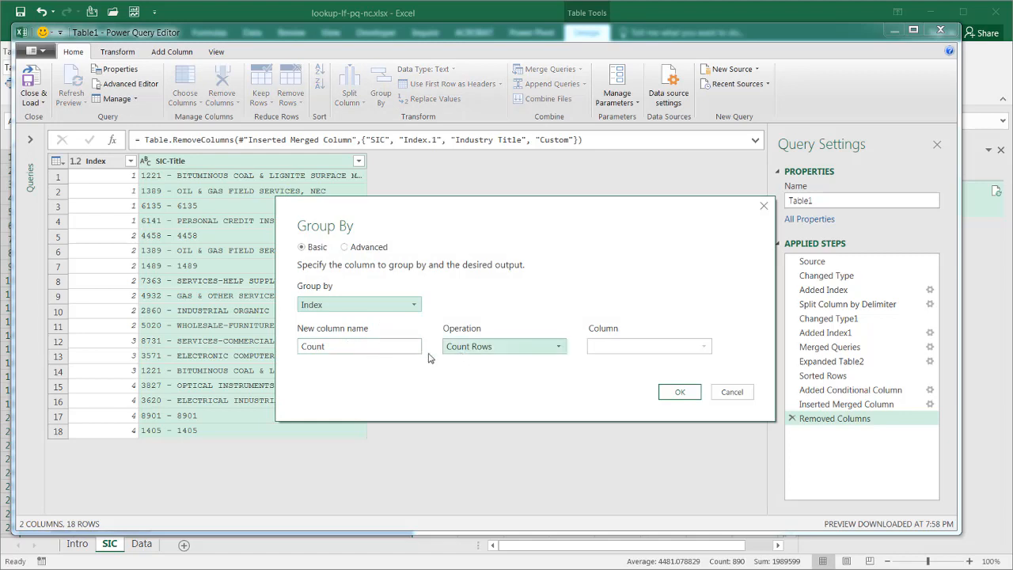
left_click(479, 349)
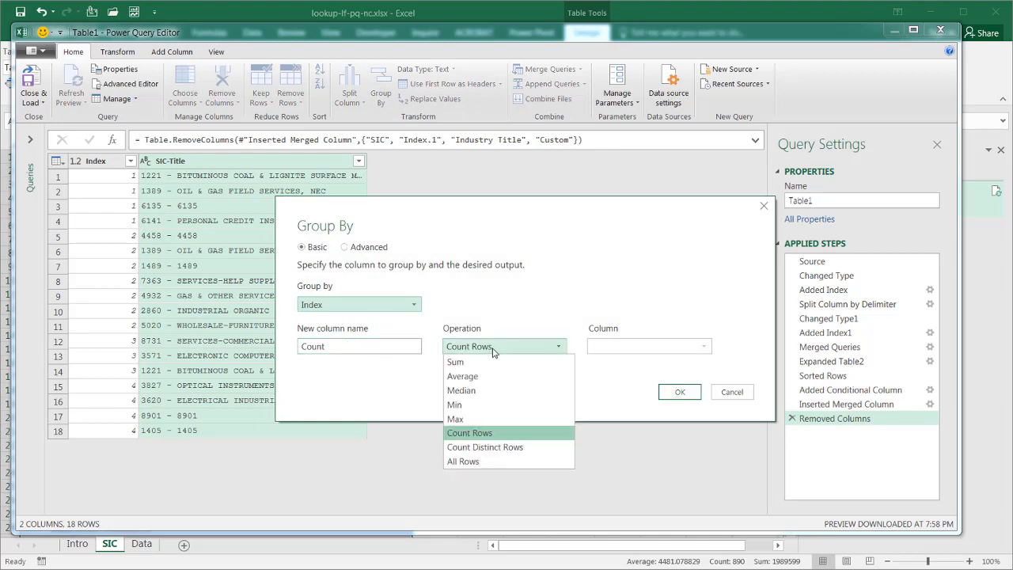
left_click(487, 462)
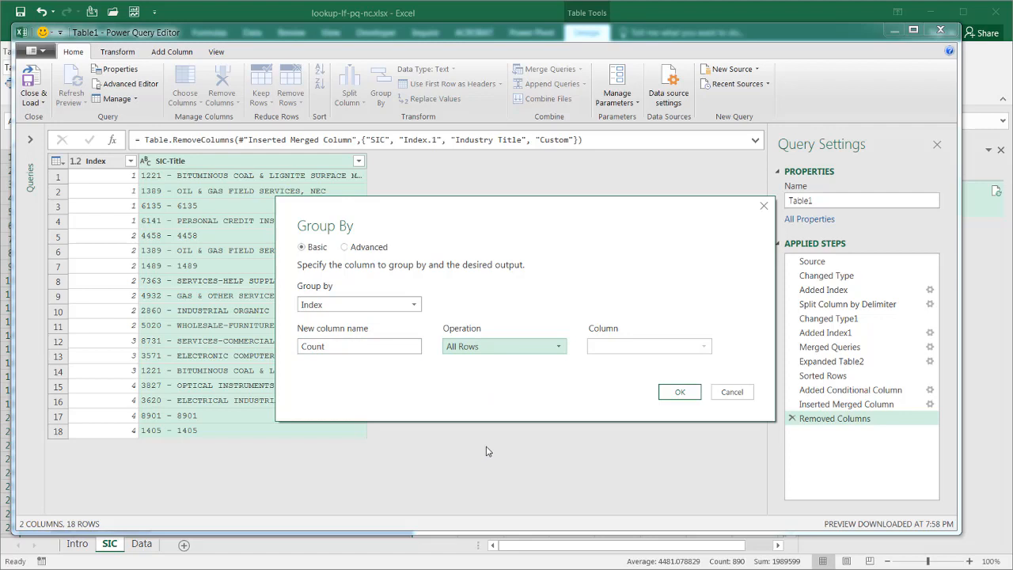
left_click(675, 394)
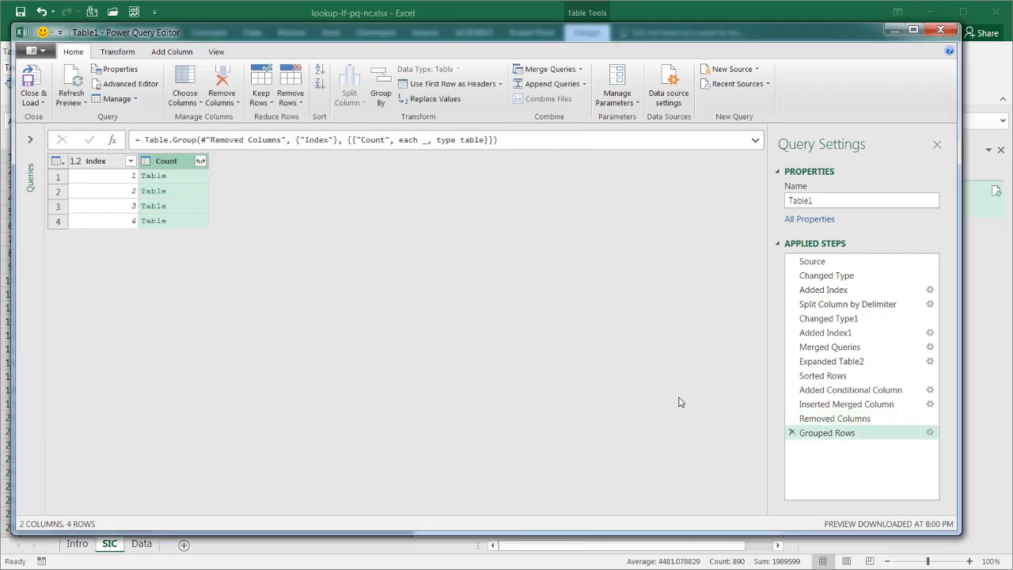
left_click(187, 177)
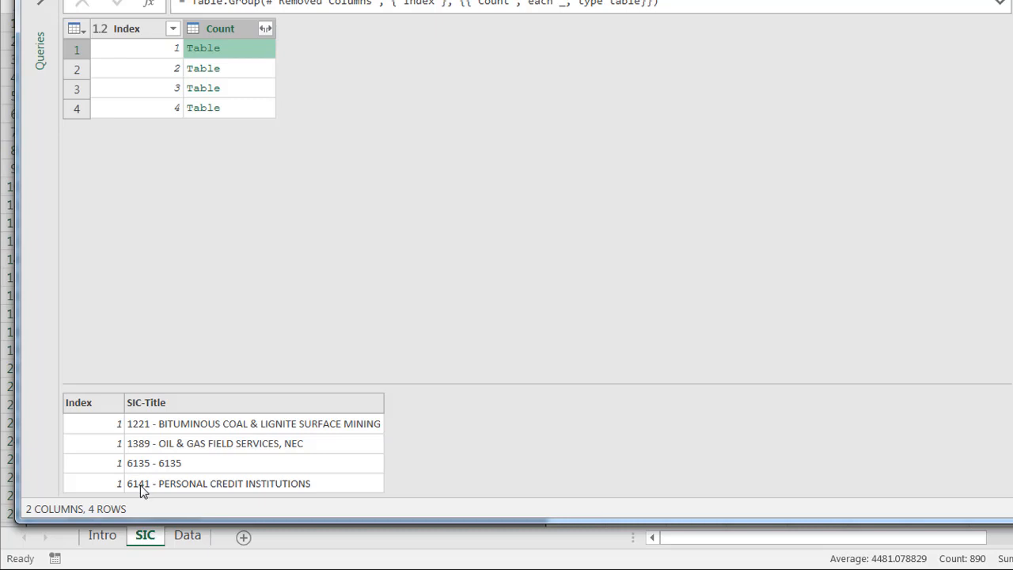
left_click(258, 73)
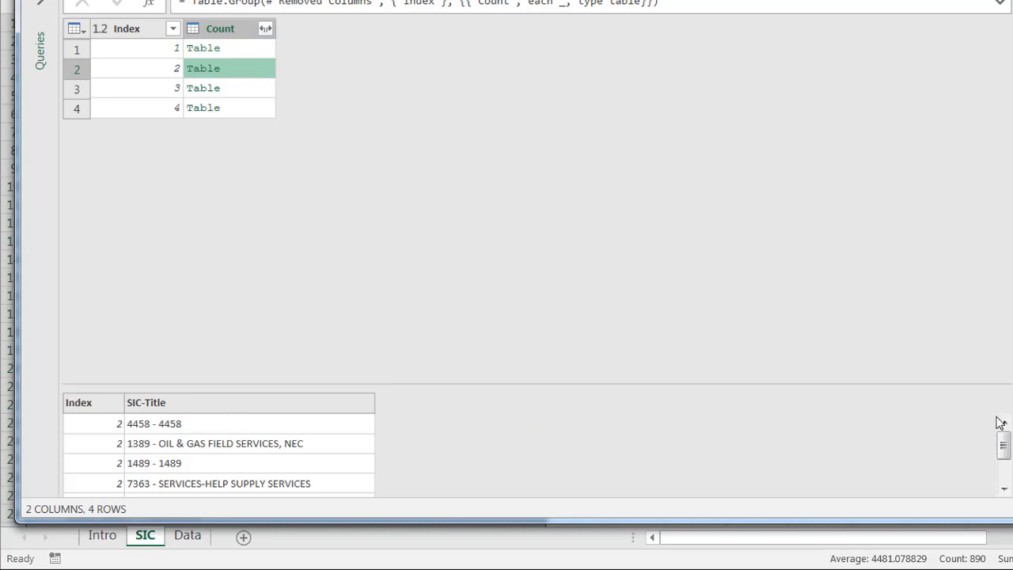
left_click_drag(1002, 446, 1009, 536)
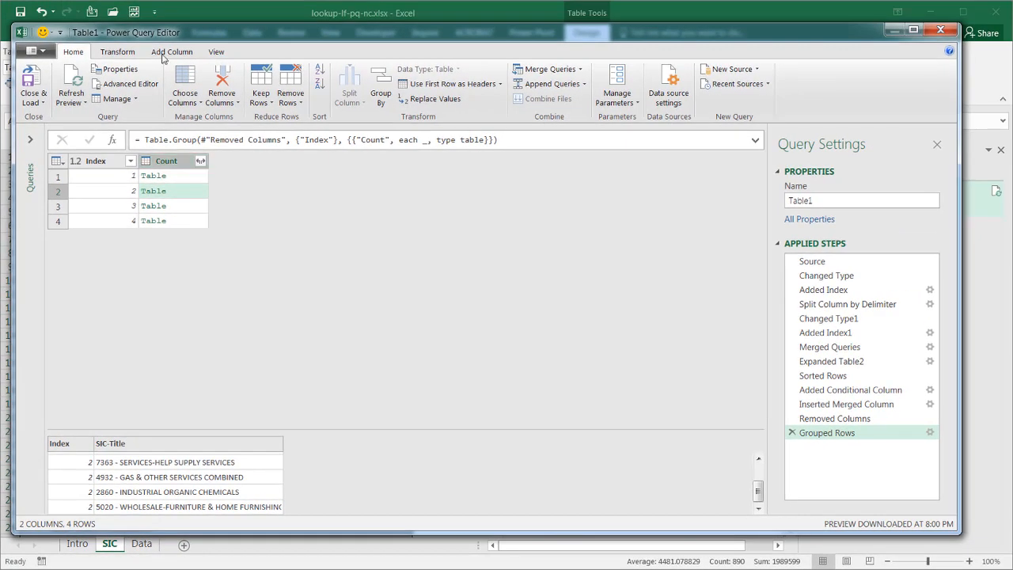
- Add a custom column with the formula =Table.Column([Count],"SIC-Title") and preview the list in its first row
left_click(160, 54)
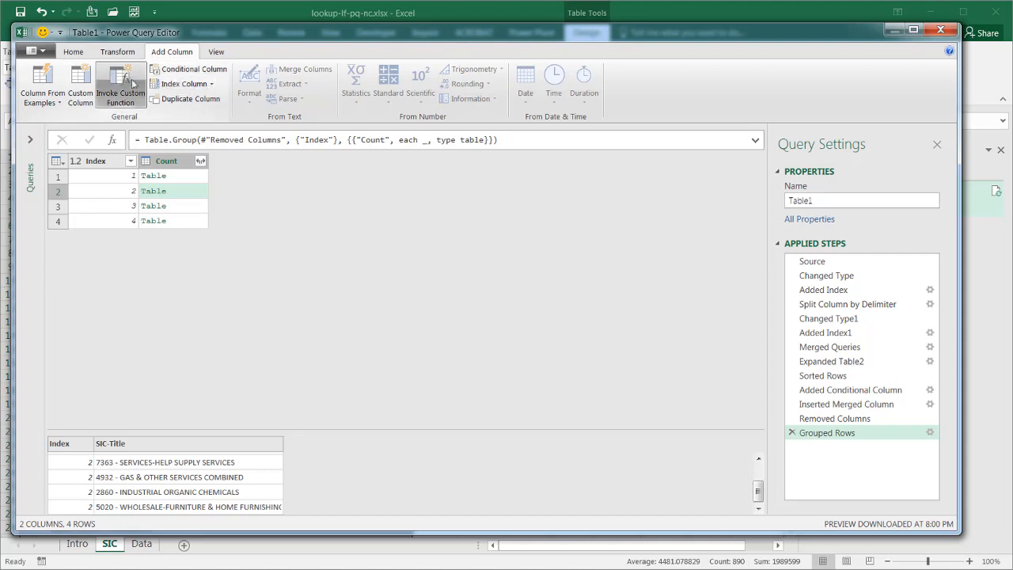
left_click(81, 83)
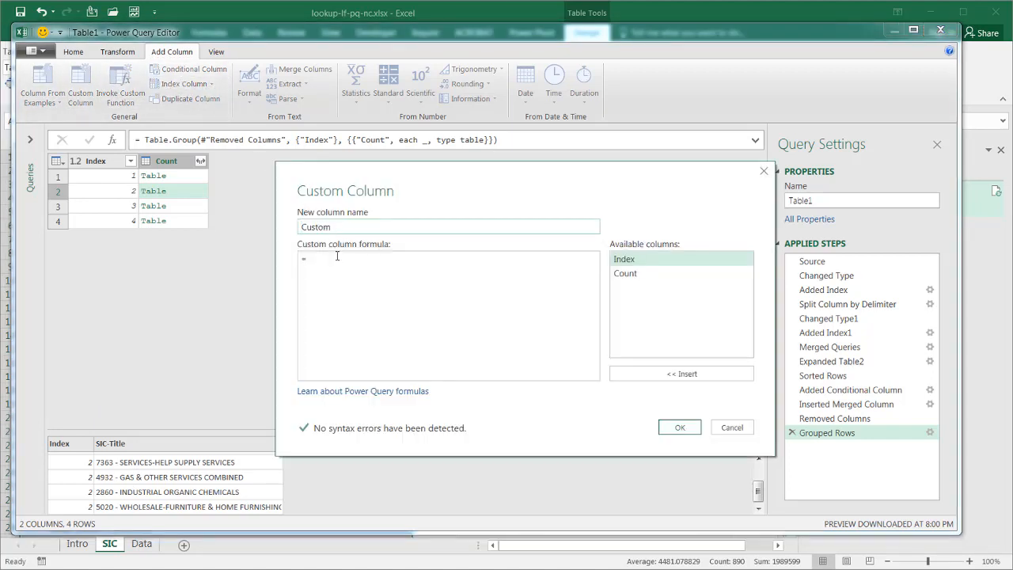
left_click(339, 263)
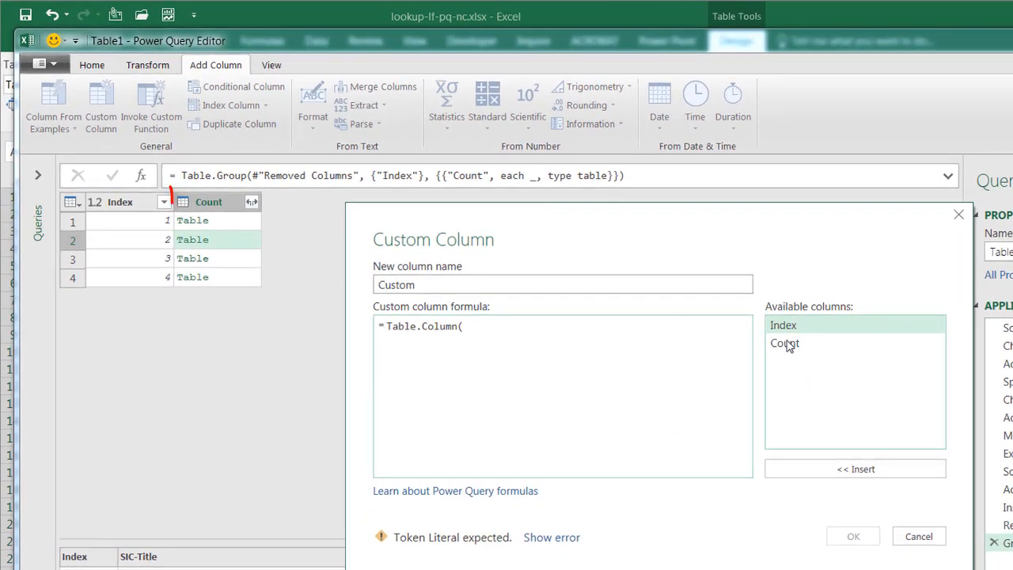
double_click(786, 343)
type(",")
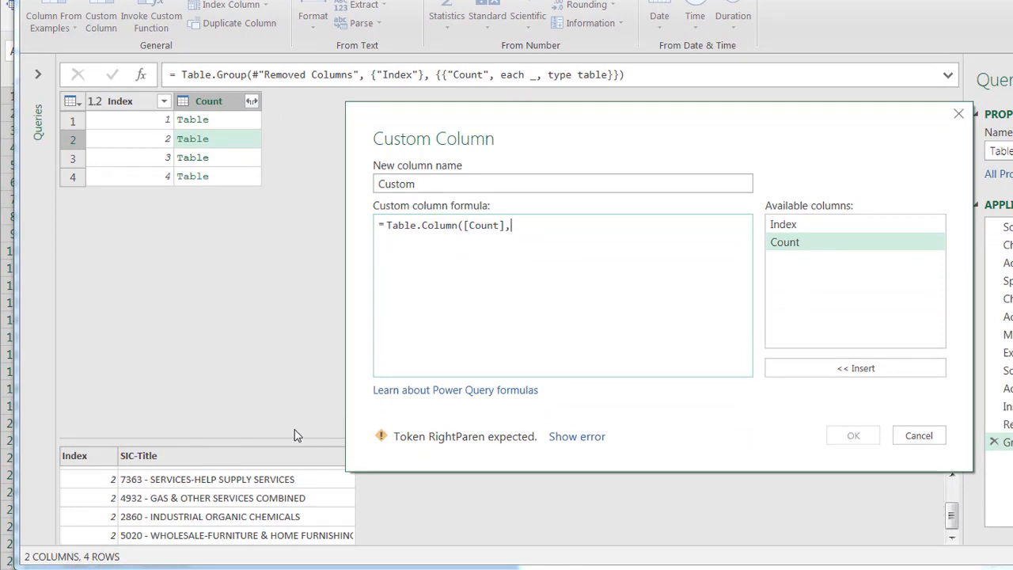
type("\"SI")
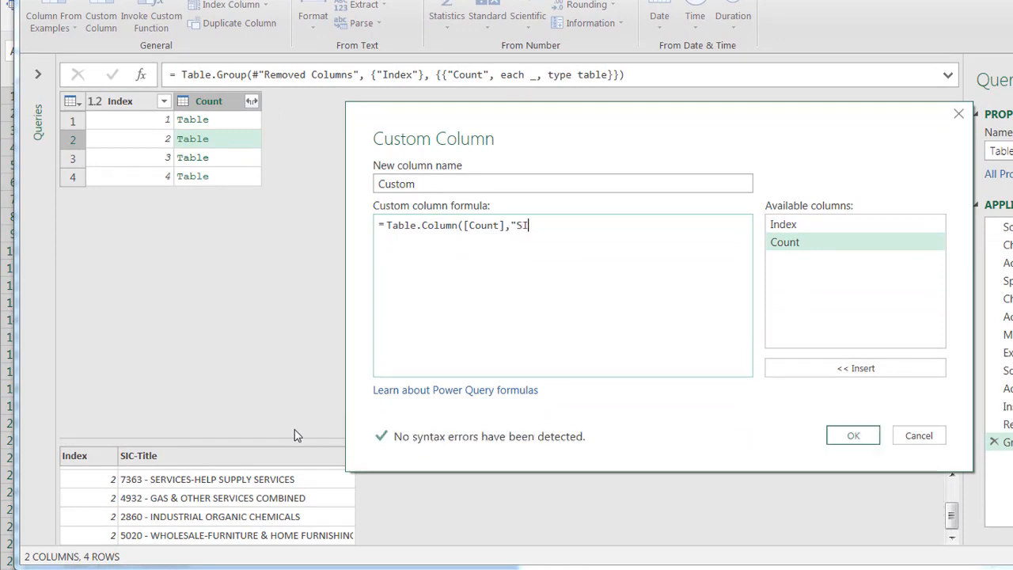
type("C-tit")
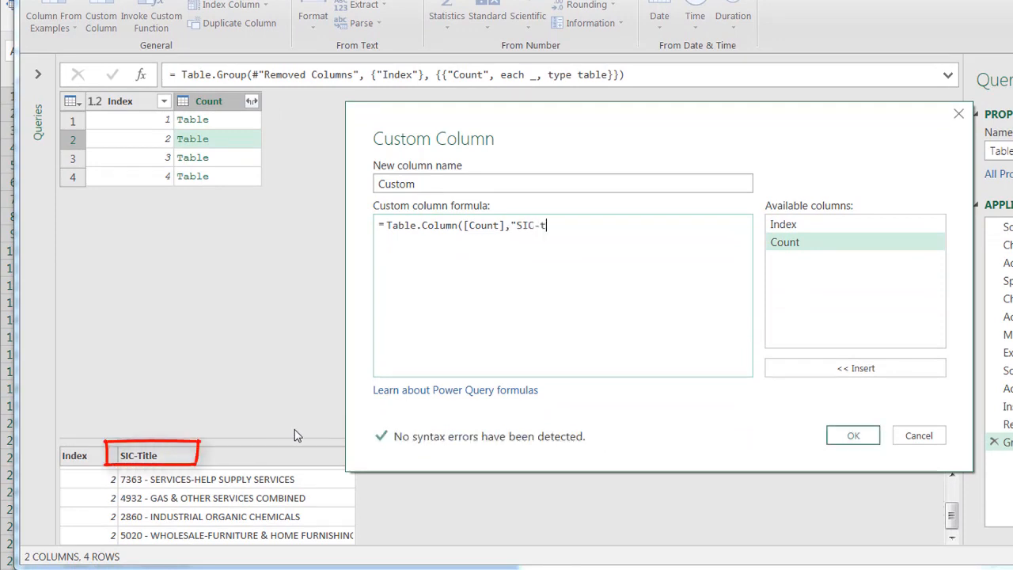
key("BackSpace")
key("BackSpace")
key("BackSpace")
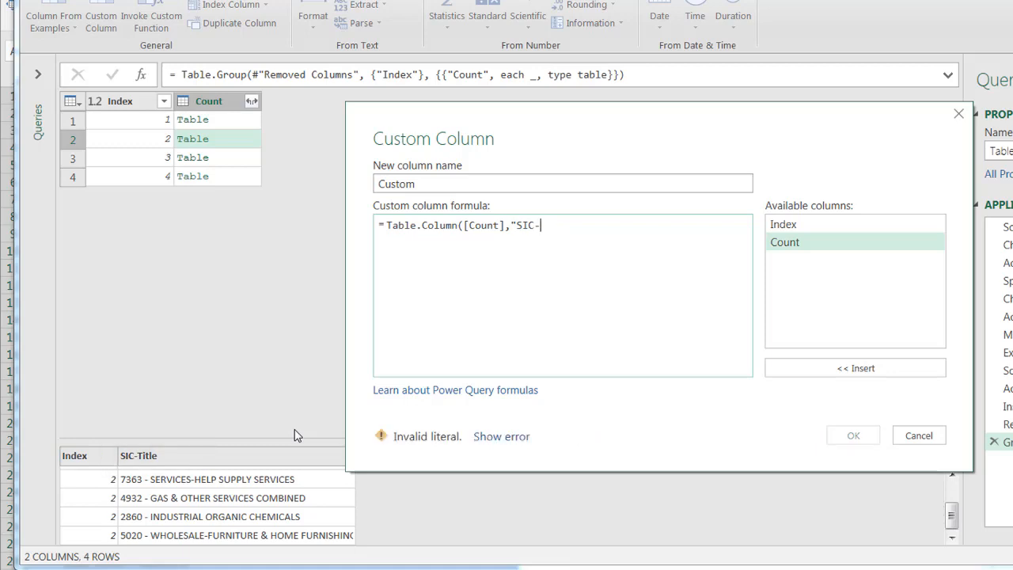
type("Ti")
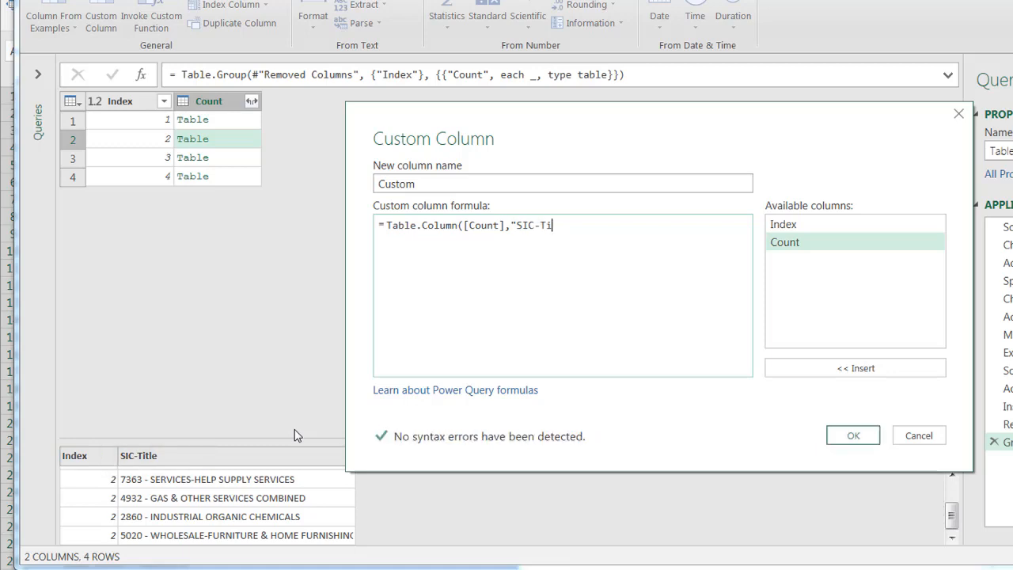
type("tle\")")
left_click(844, 437)
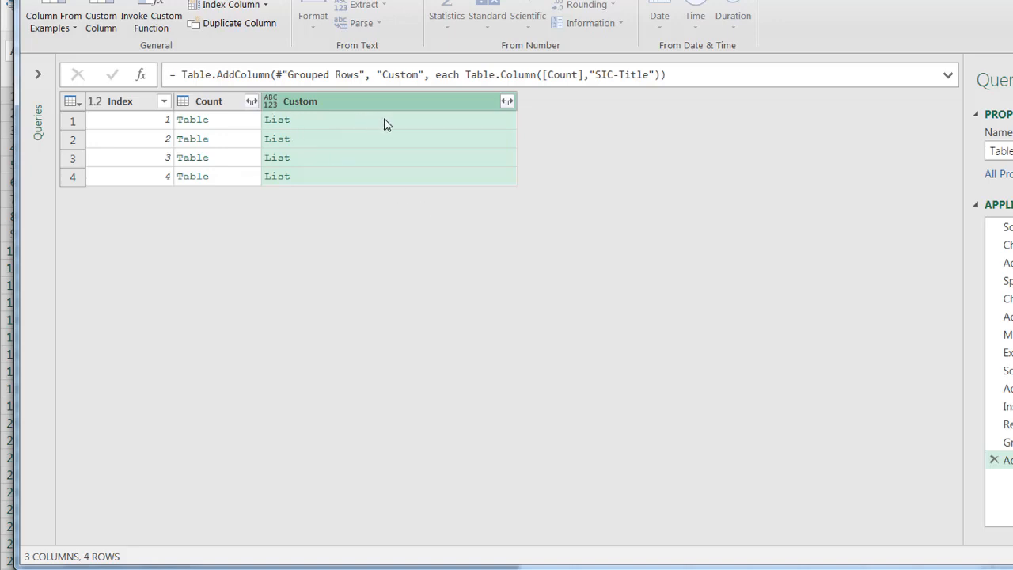
left_click(384, 122)
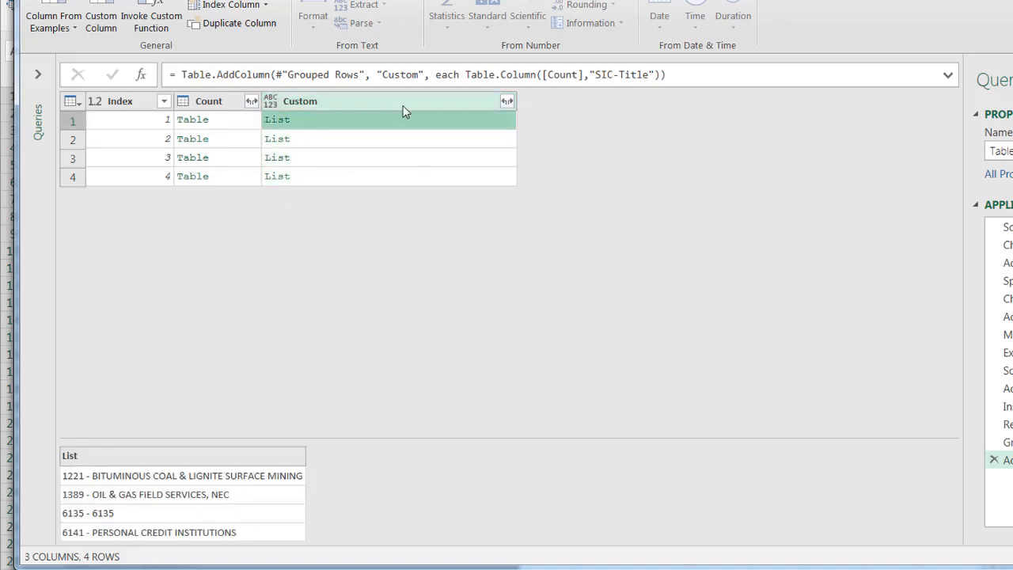
- Extract the Custom column's list values using a custom line feed delimiter, #(lf), and preview the nested table for index 2
left_click(507, 102)
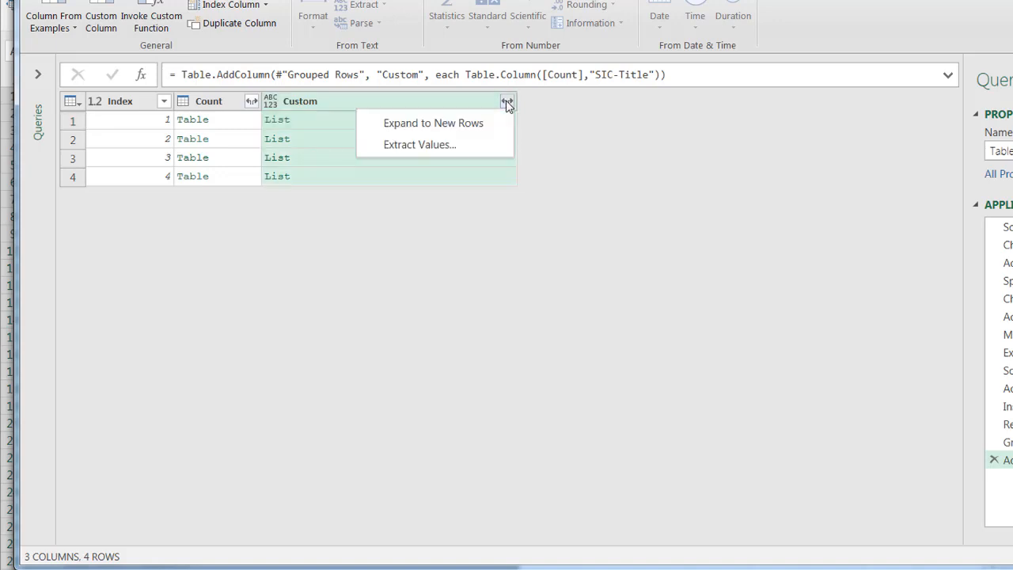
left_click(438, 147)
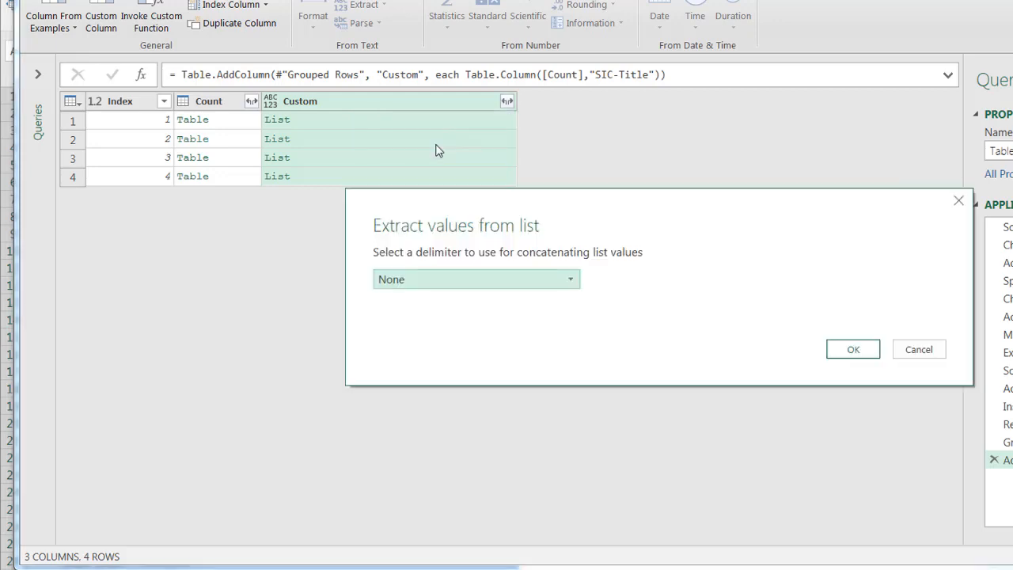
left_click(569, 281)
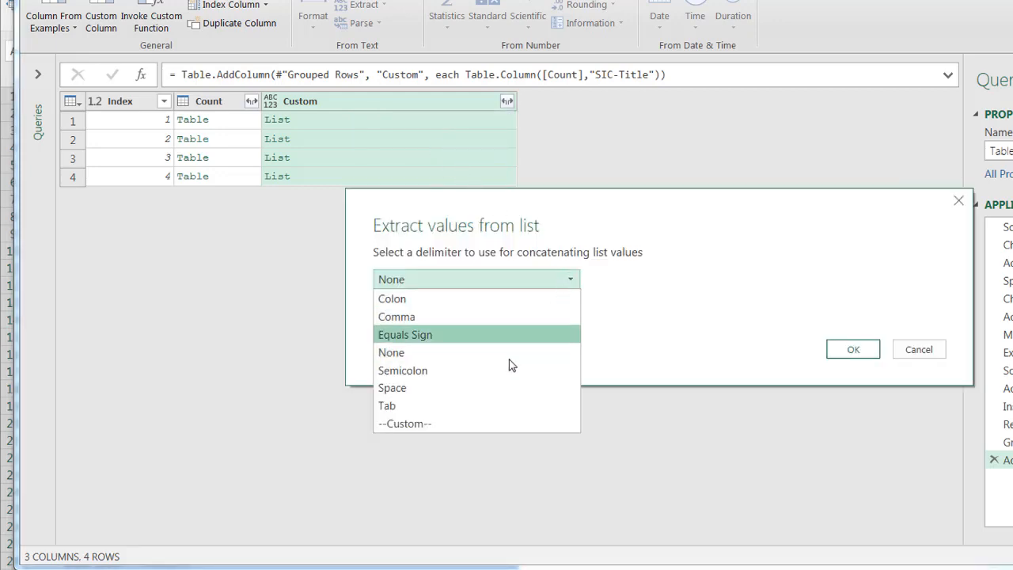
left_click(424, 425)
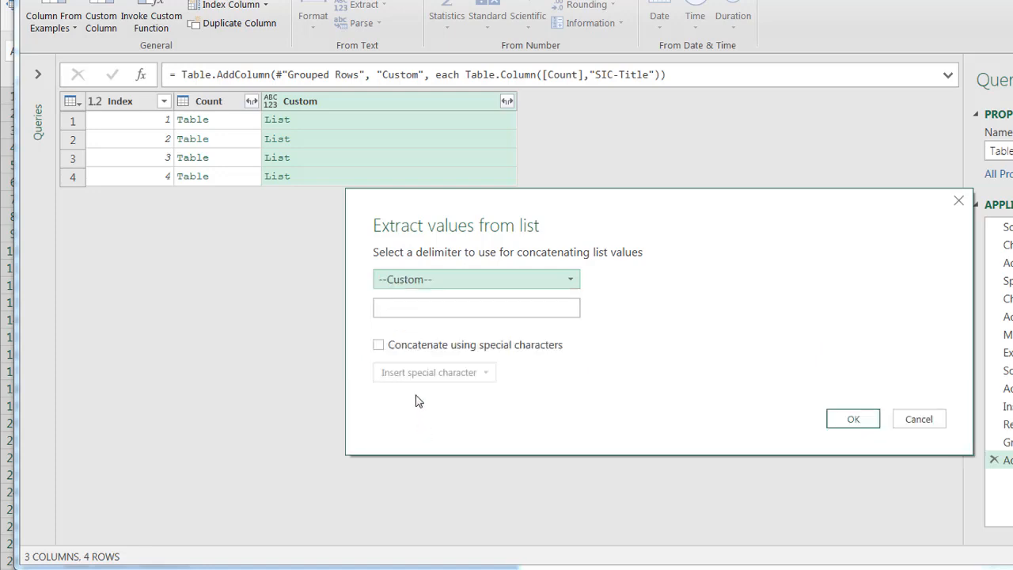
left_click(378, 346)
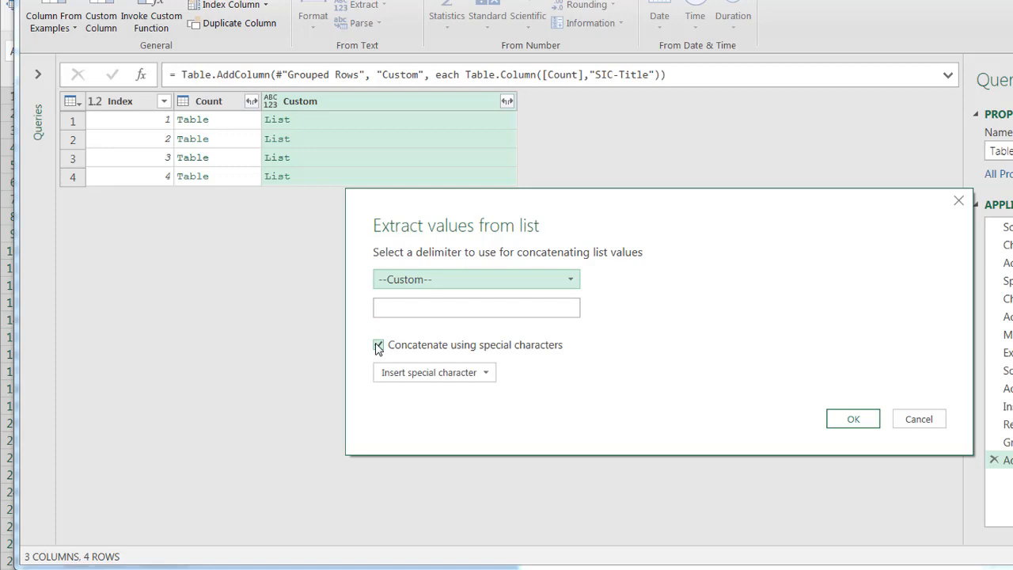
left_click(474, 373)
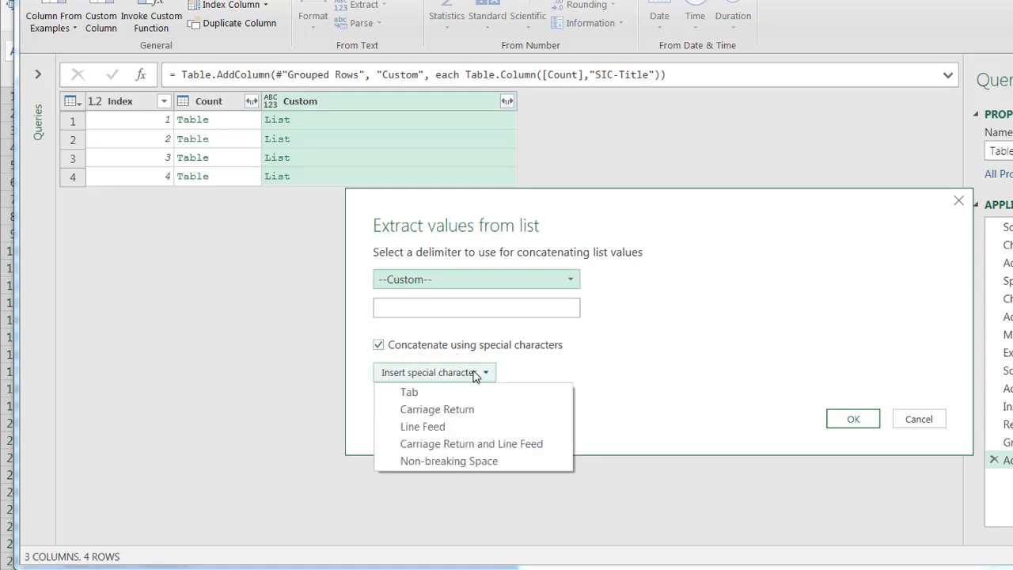
left_click(419, 430)
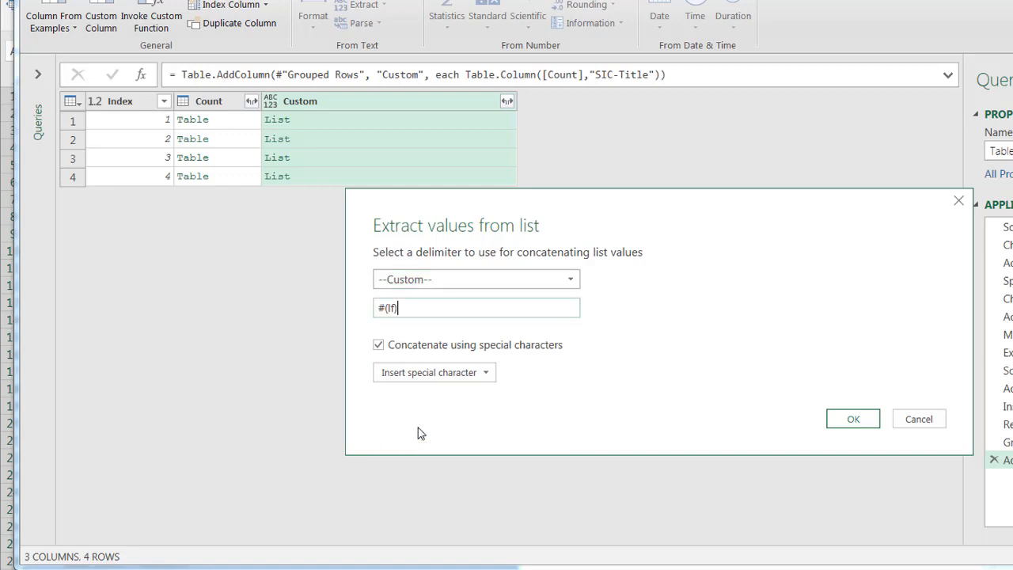
left_click(854, 419)
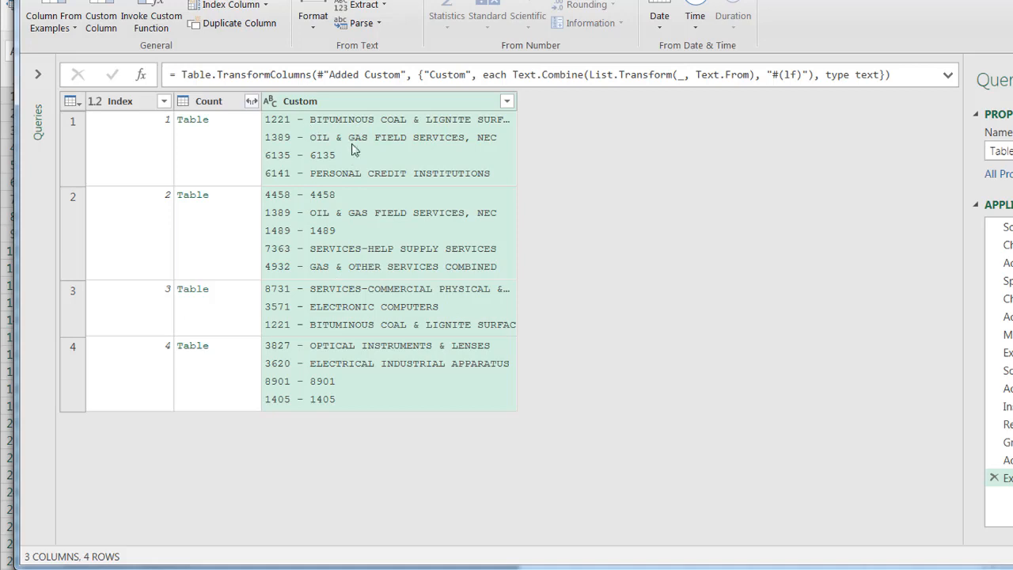
left_click(234, 209)
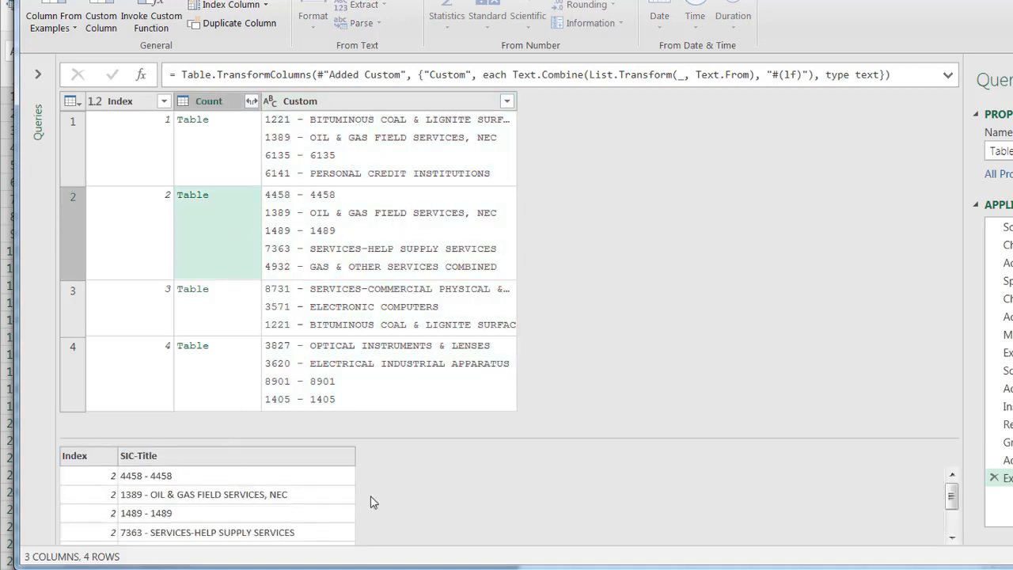
left_click_drag(951, 496, 955, 448)
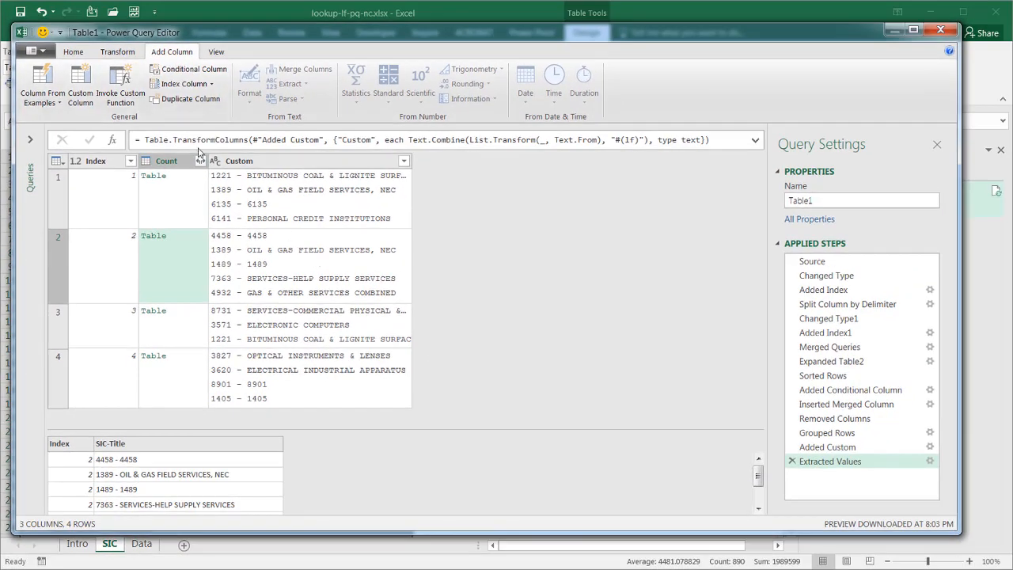
- Rename the Custom column as SIC-Title
left_click(241, 163)
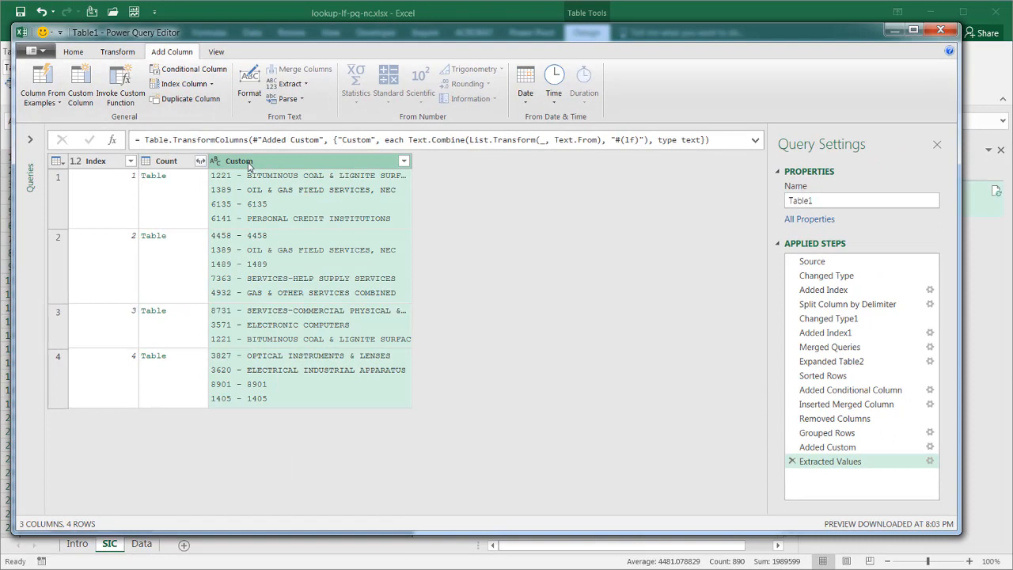
double_click(248, 163)
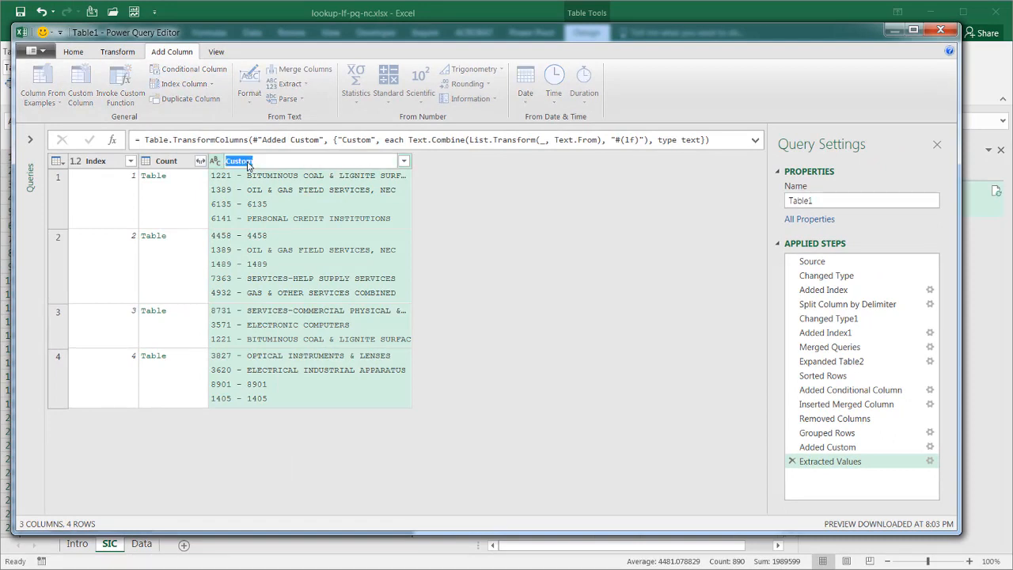
type("SIC-Title")
key("Return")
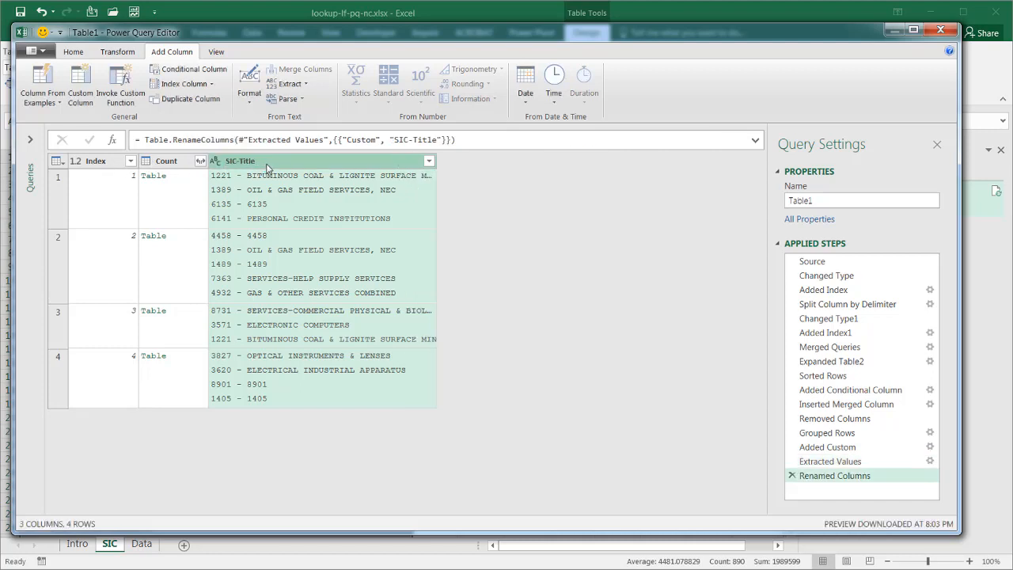
- Remove every column except SIC-Title, and close the query editor with its changes applied
right_click(268, 163)
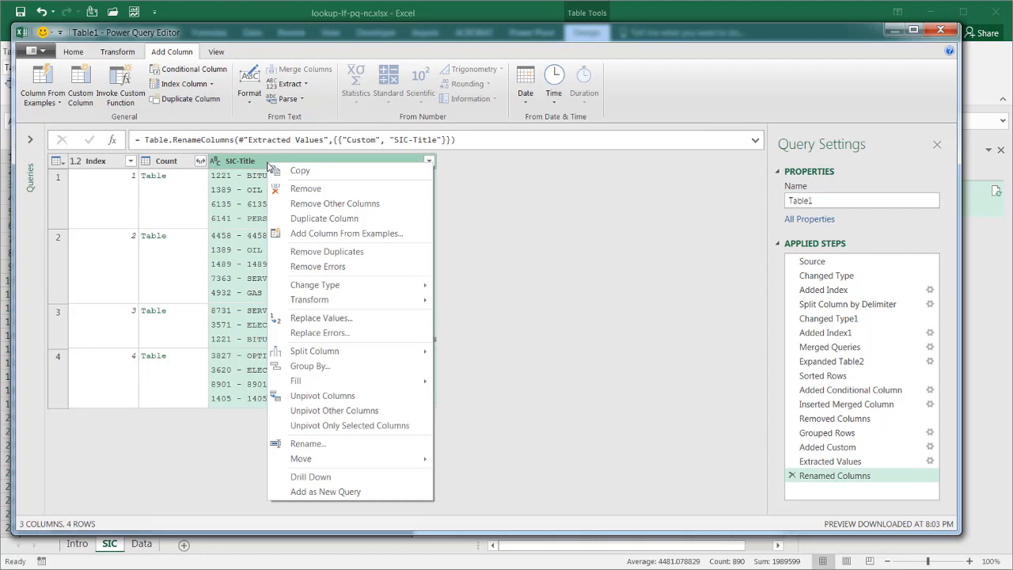
left_click(316, 204)
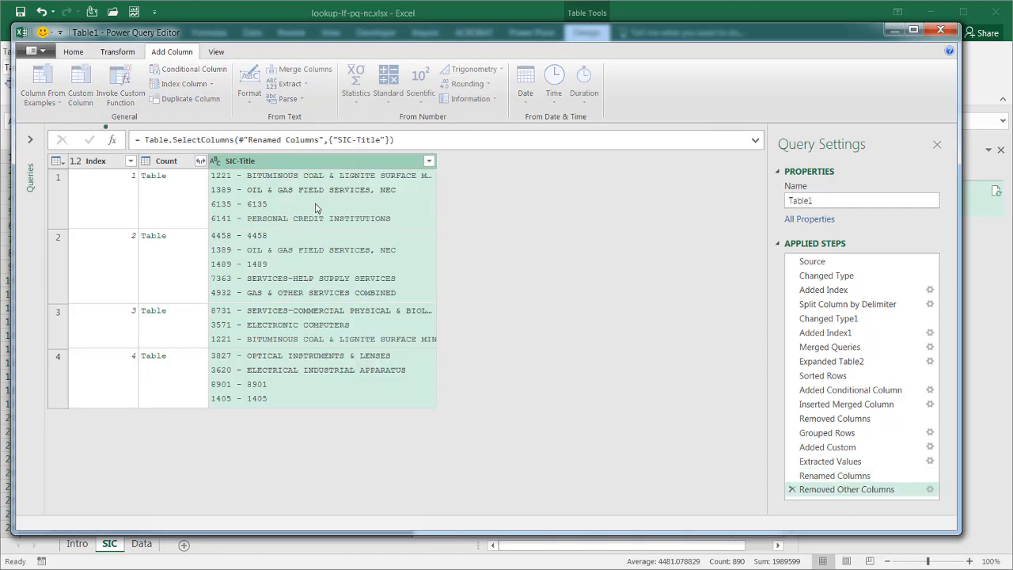
left_click(73, 51)
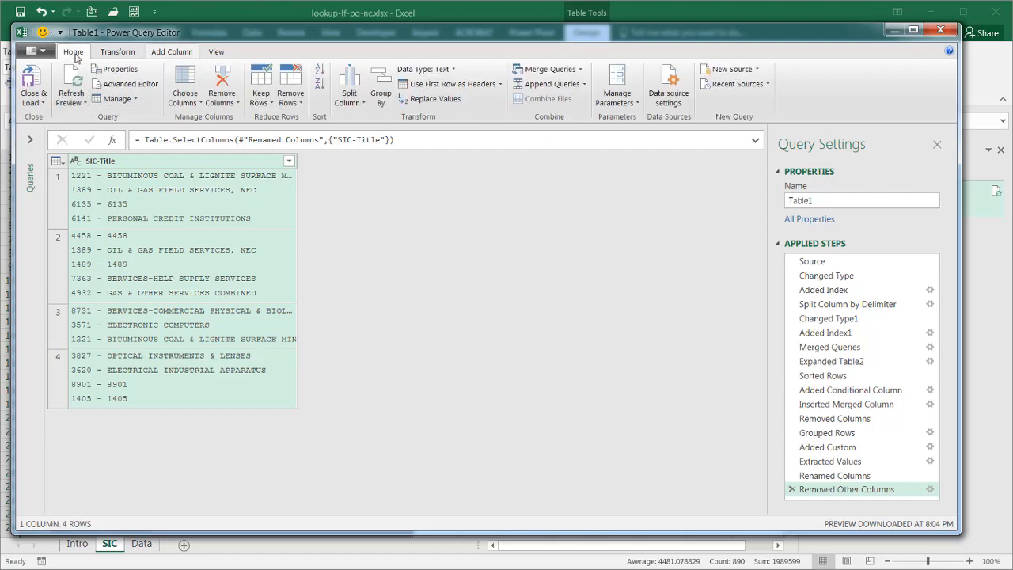
left_click(33, 93)
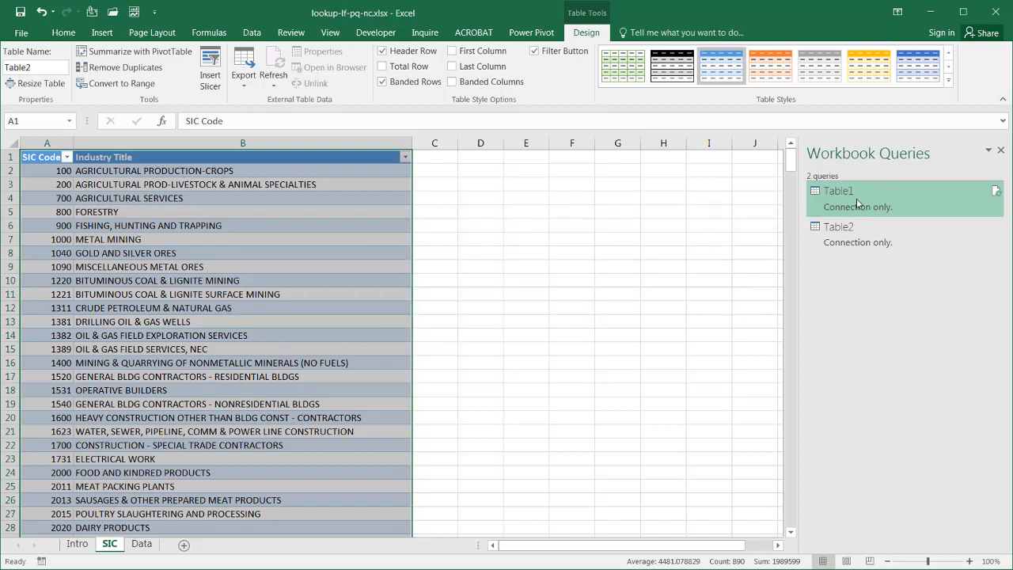
- Load the Table1 query to the workbook as a table on a new worksheet
mouse_move(841, 207)
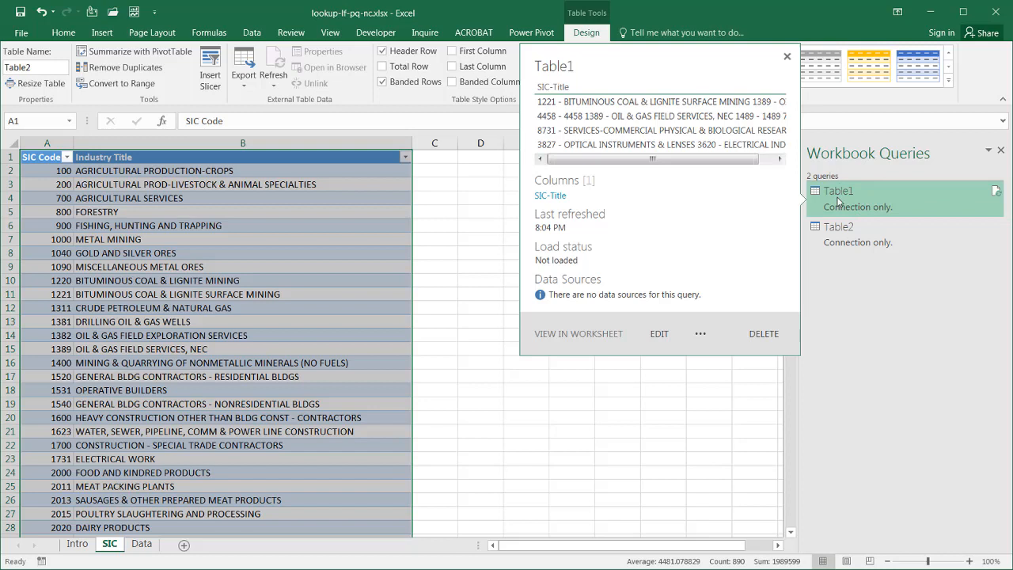
right_click(863, 207)
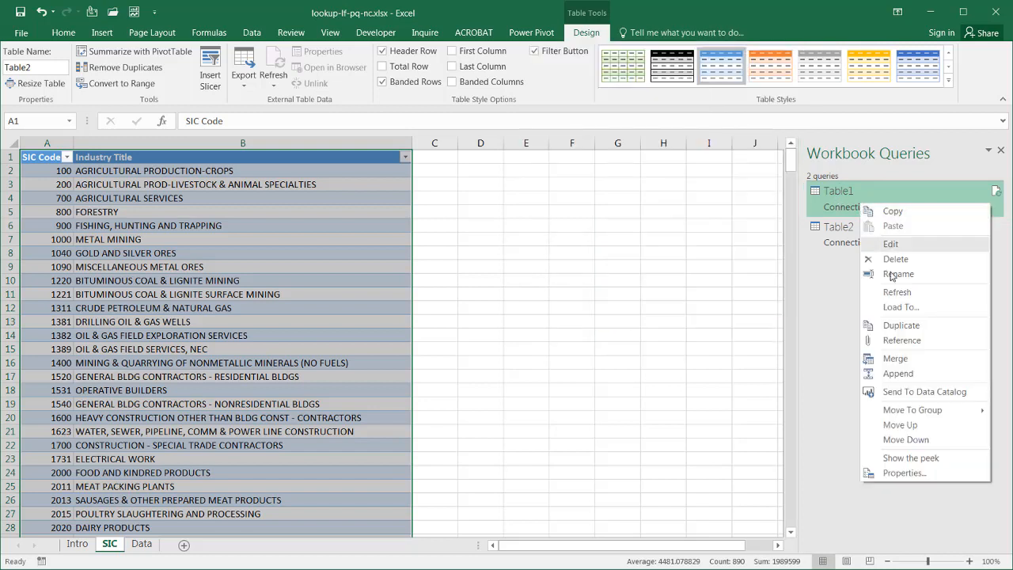
left_click(903, 307)
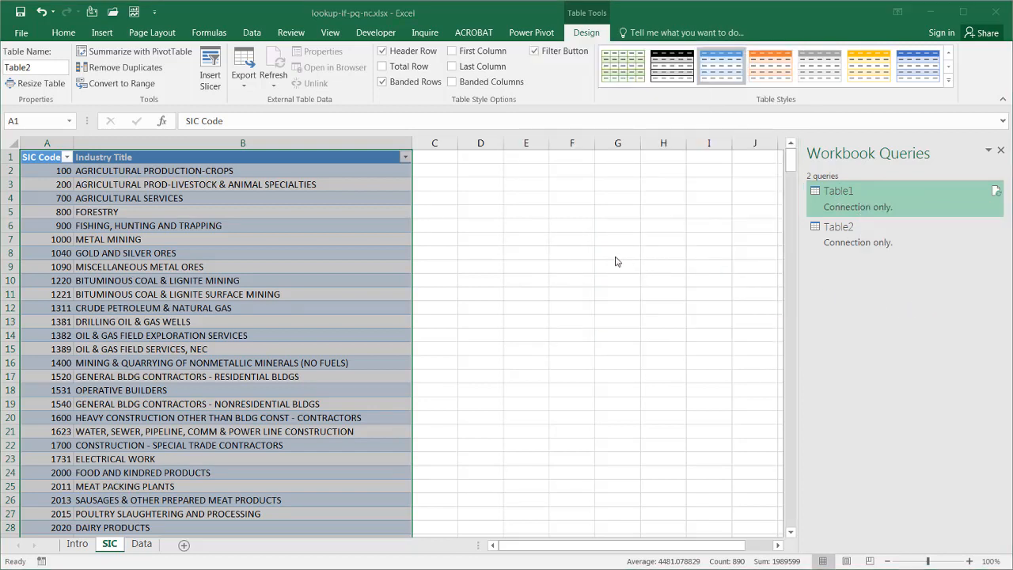
left_click(429, 254)
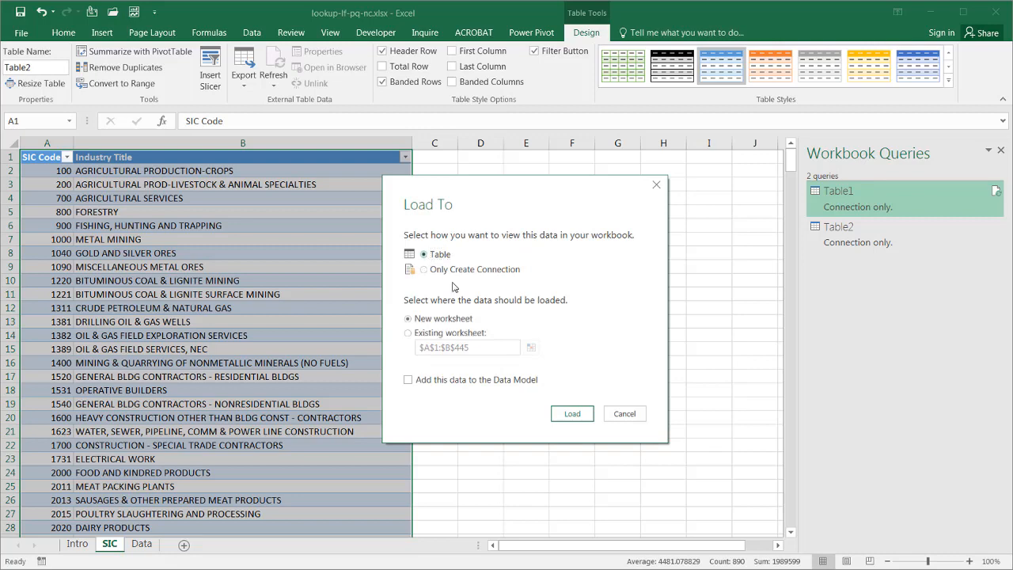
left_click(569, 413)
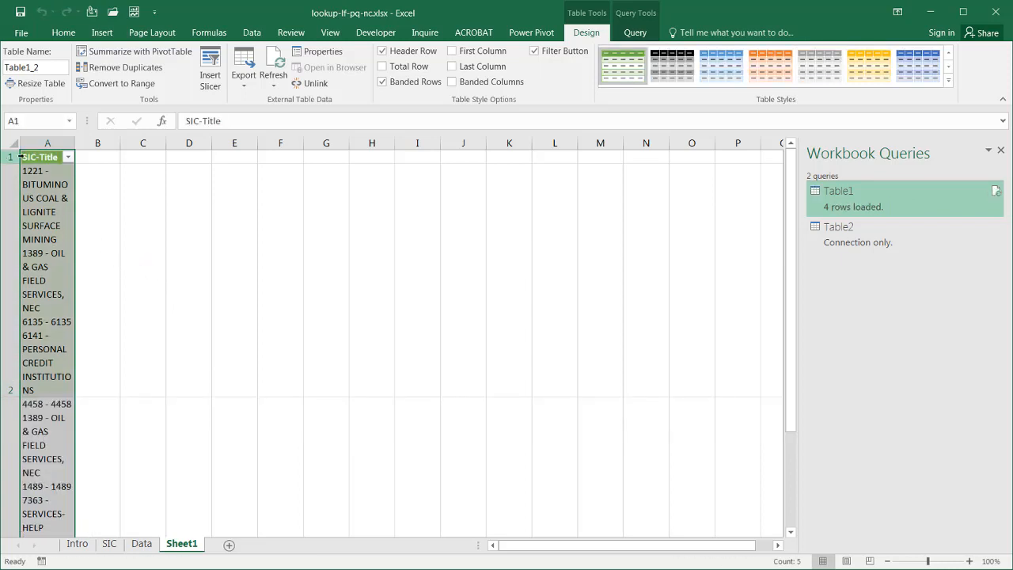
- Widen column A so each SIC-Title entry fits on one line, and autofit the height of all rows
left_click_drag(74, 142, 372, 146)
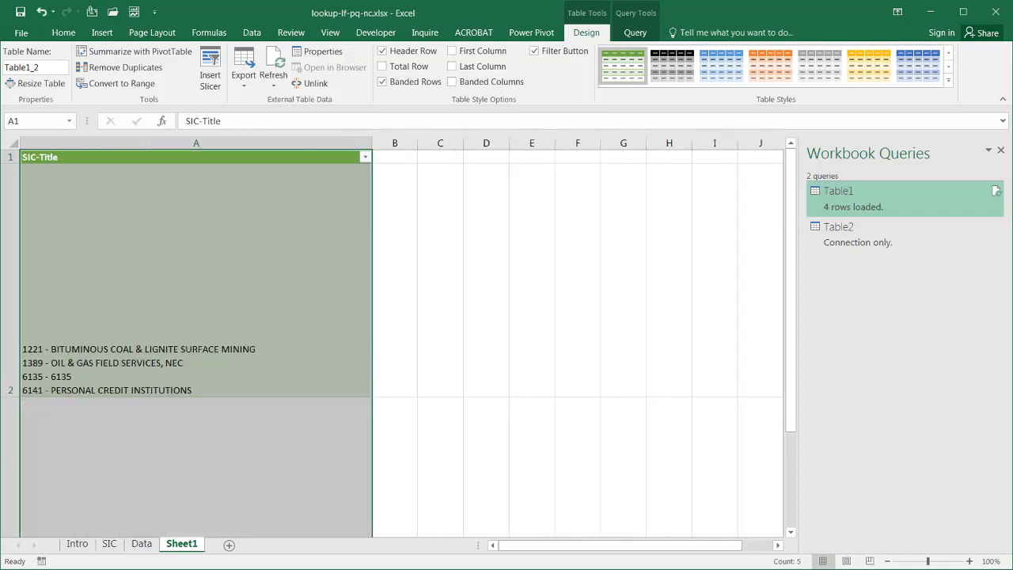
left_click(12, 142)
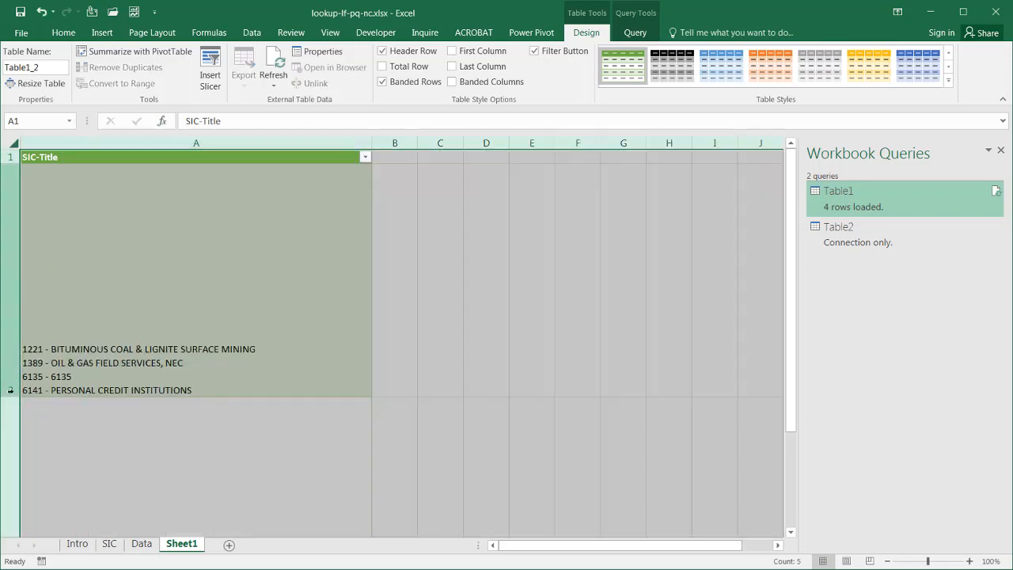
double_click(11, 393)
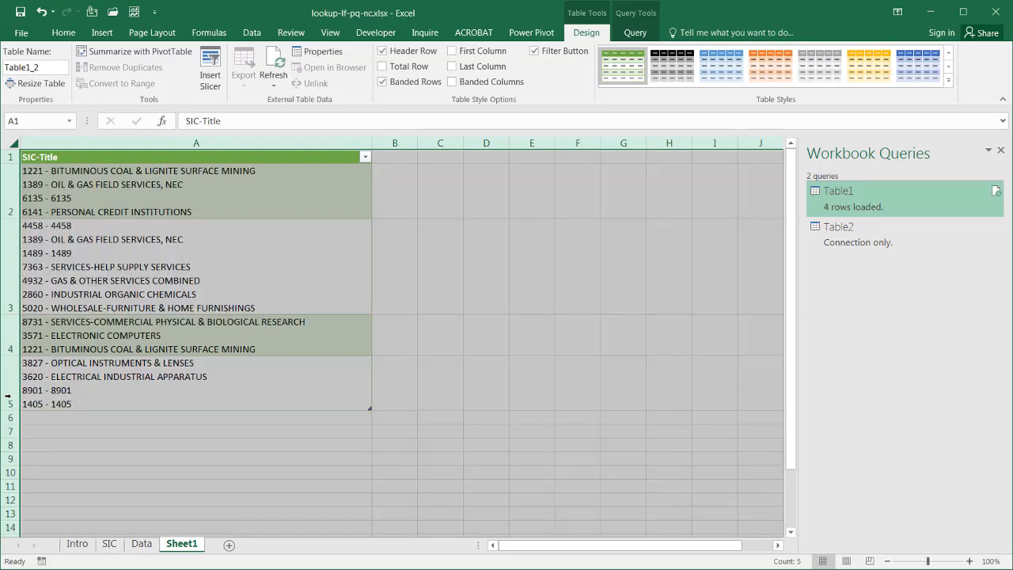
left_click(409, 203)
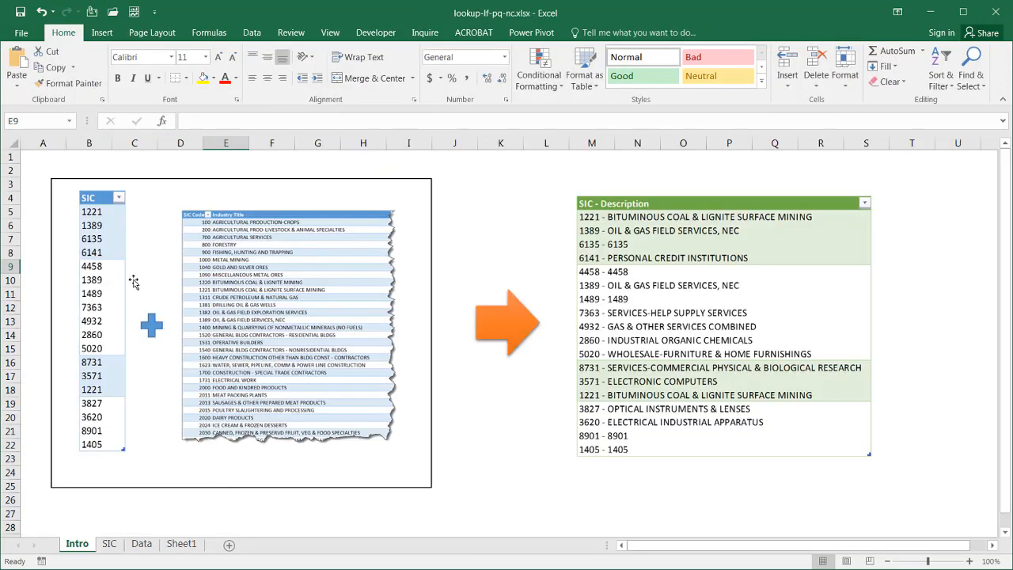
- Open a second workbook window on Sheet1, narrow it beside the Intro sheet's SIC table, and compare the loaded results with the source cells
left_click(331, 33)
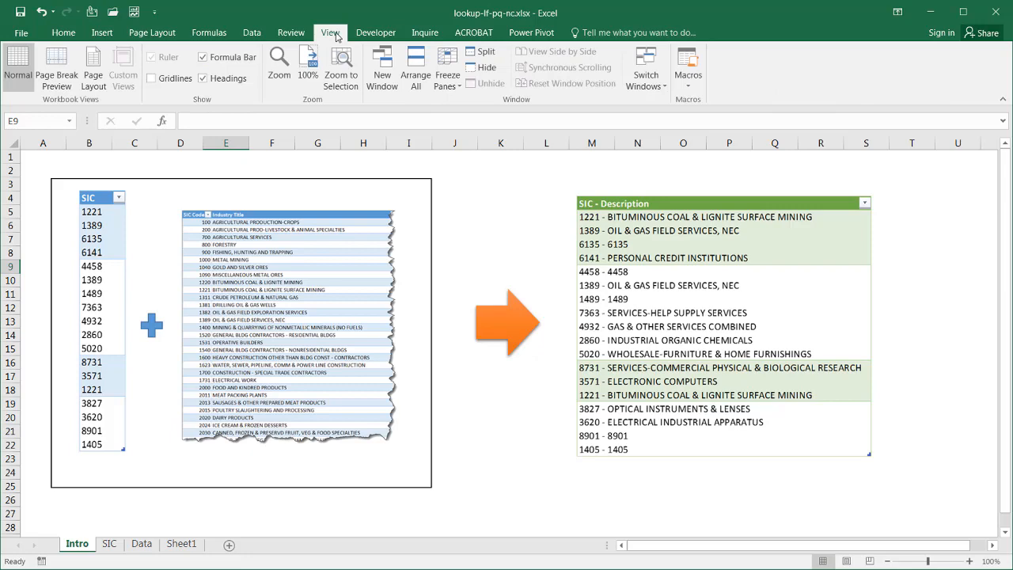
left_click(390, 61)
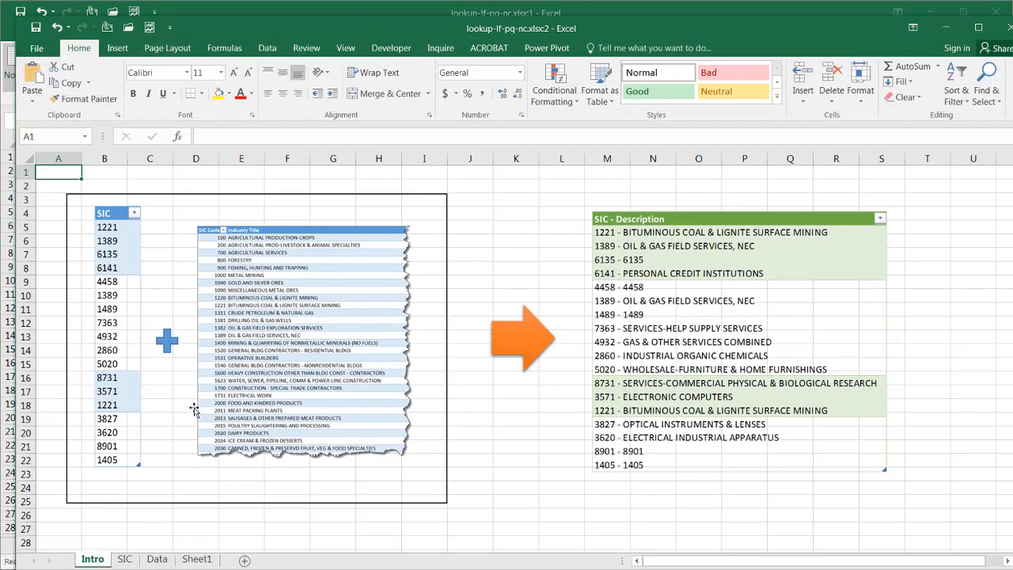
left_click(196, 559)
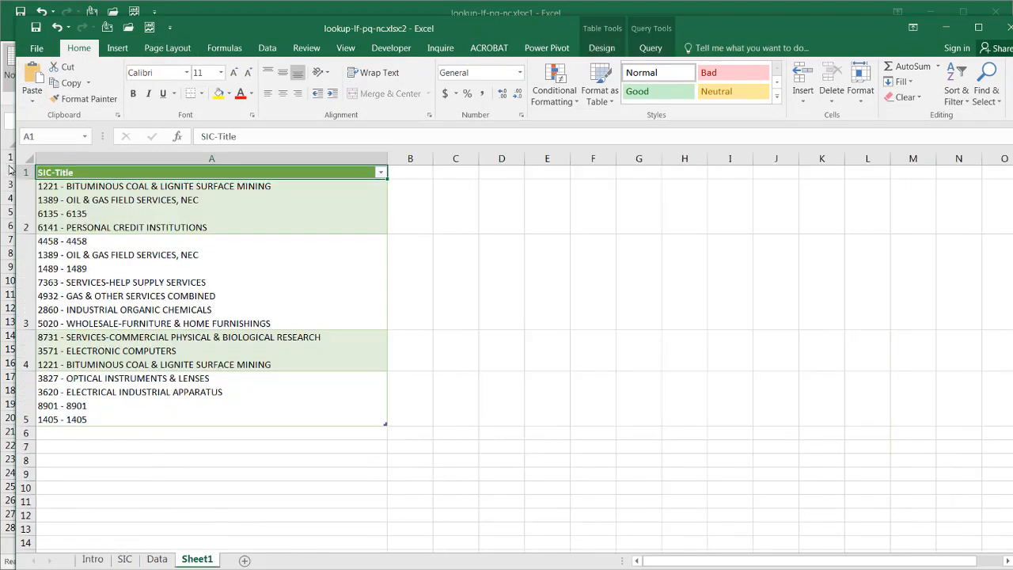
left_click_drag(11, 167, 599, 178)
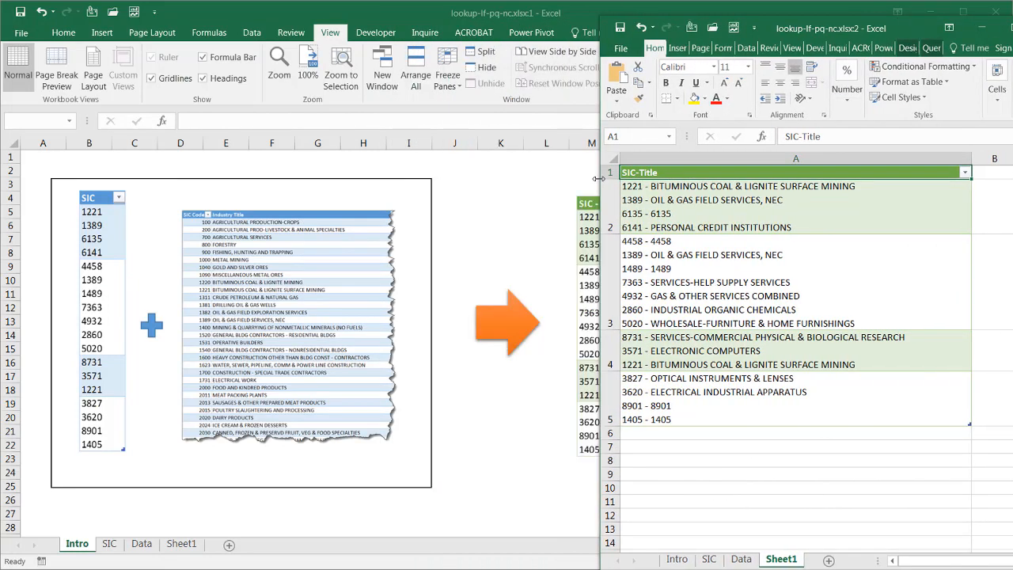
left_click_drag(767, 24, 711, 166)
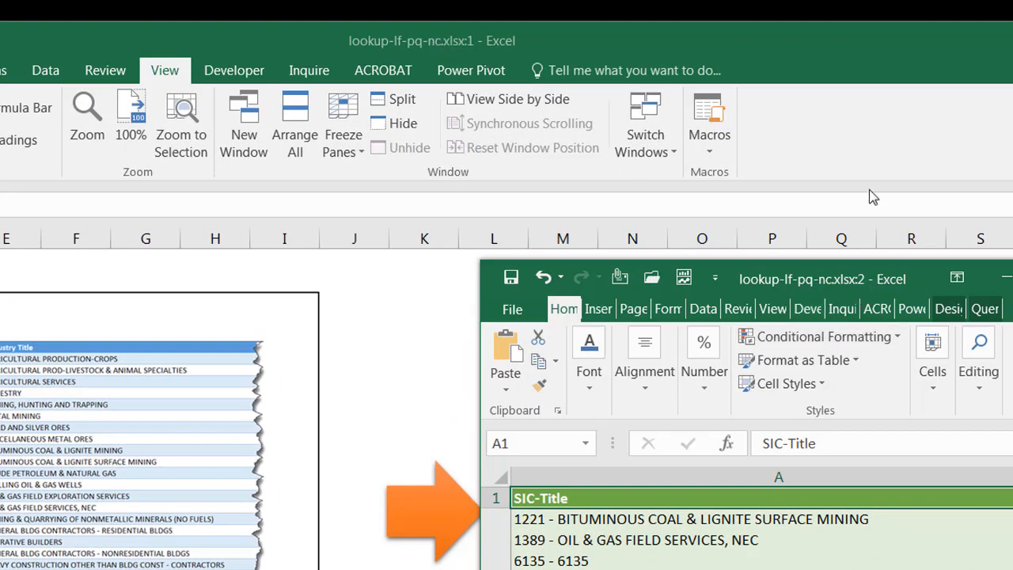
left_click_drag(920, 282, 841, 127)
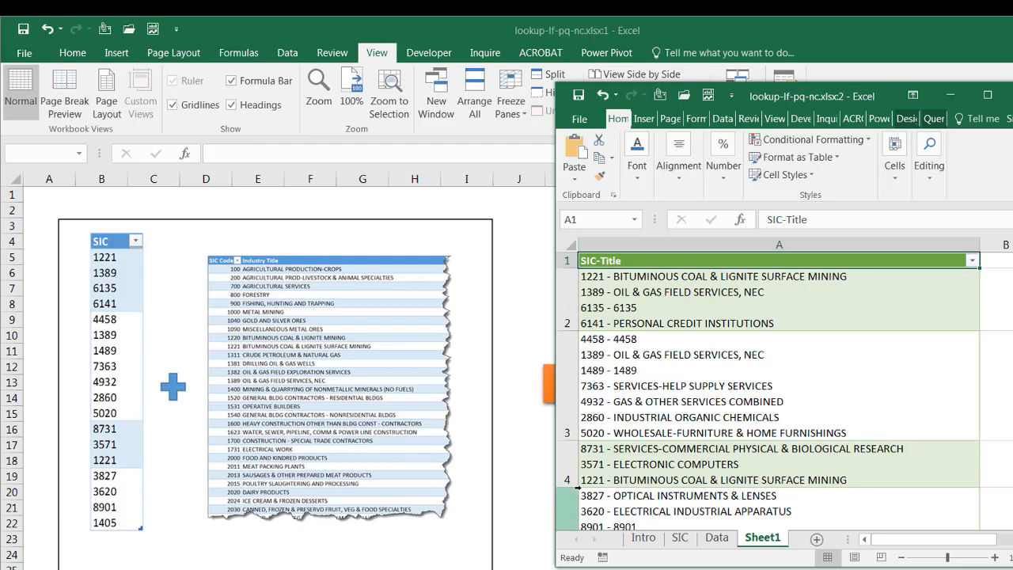
scroll(780, 391, "down", 2)
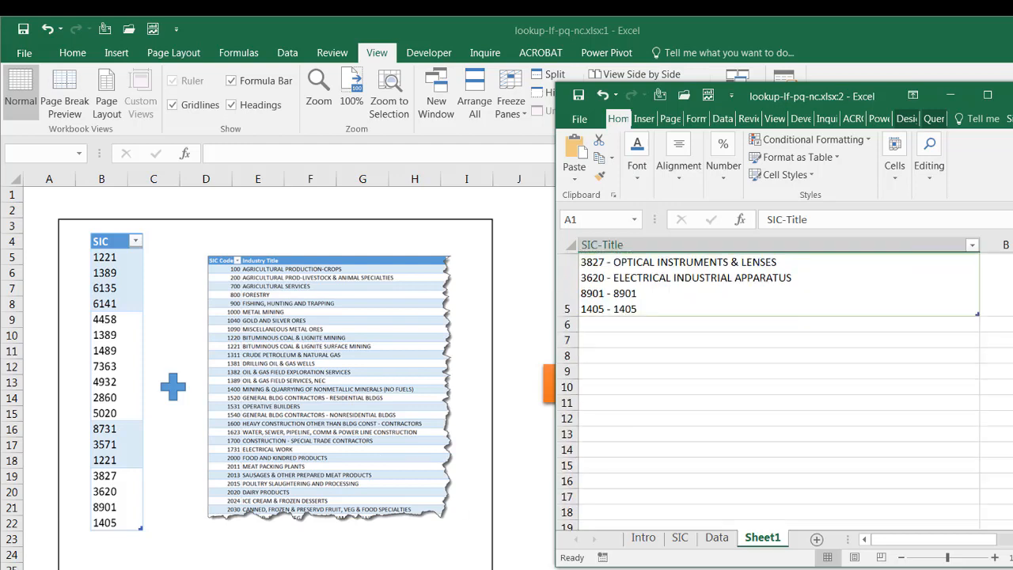
scroll(779, 391, "up", 1)
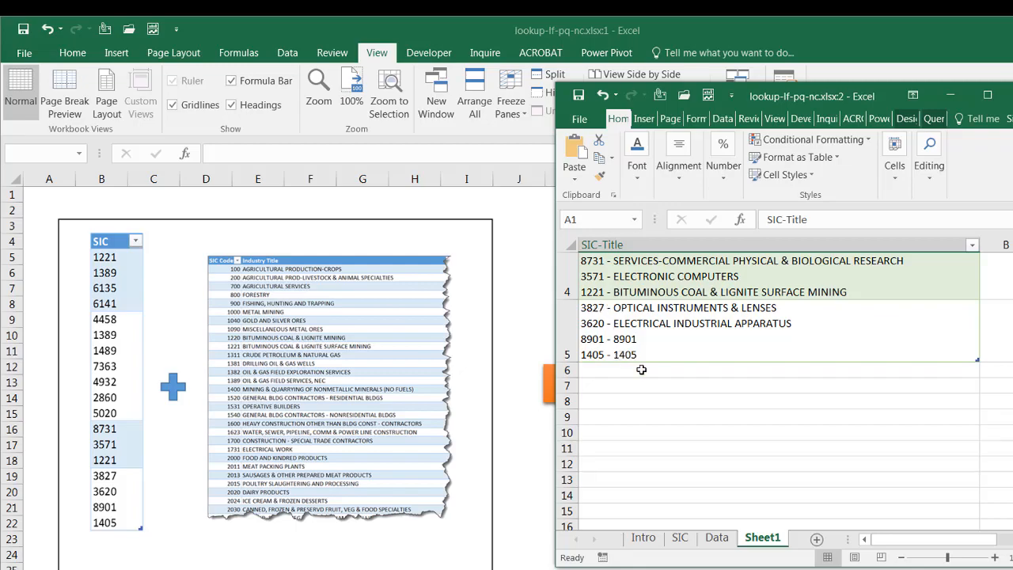
scroll(864, 344, "up", 1)
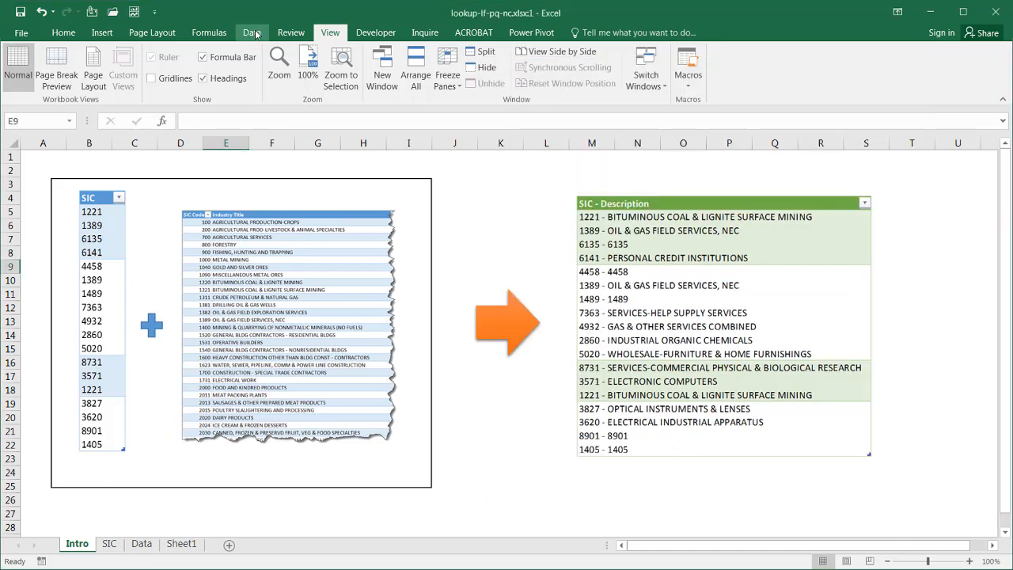
- Show the workbook queries and open the Table1 query for editing
left_click(252, 32)
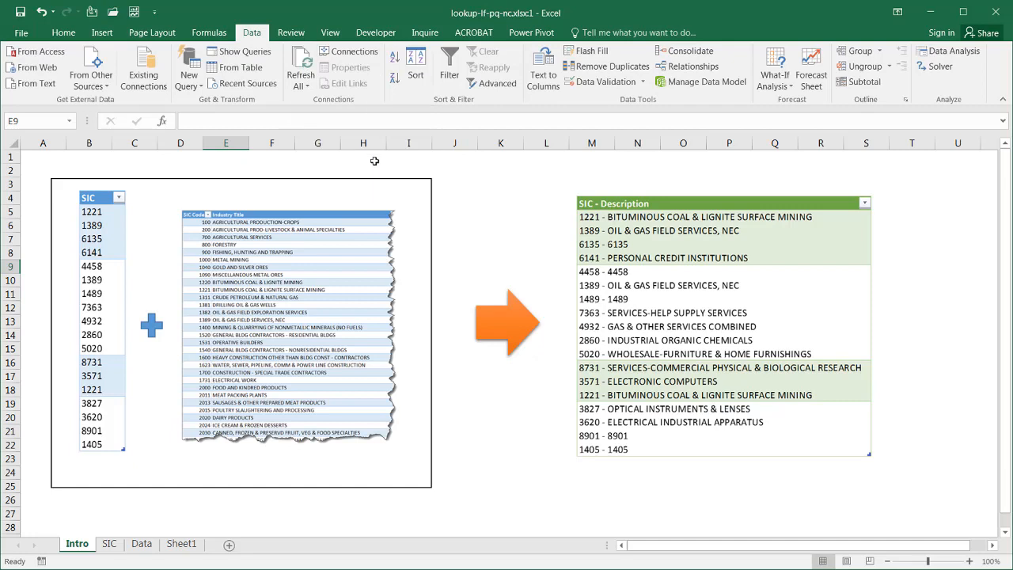
left_click(268, 53)
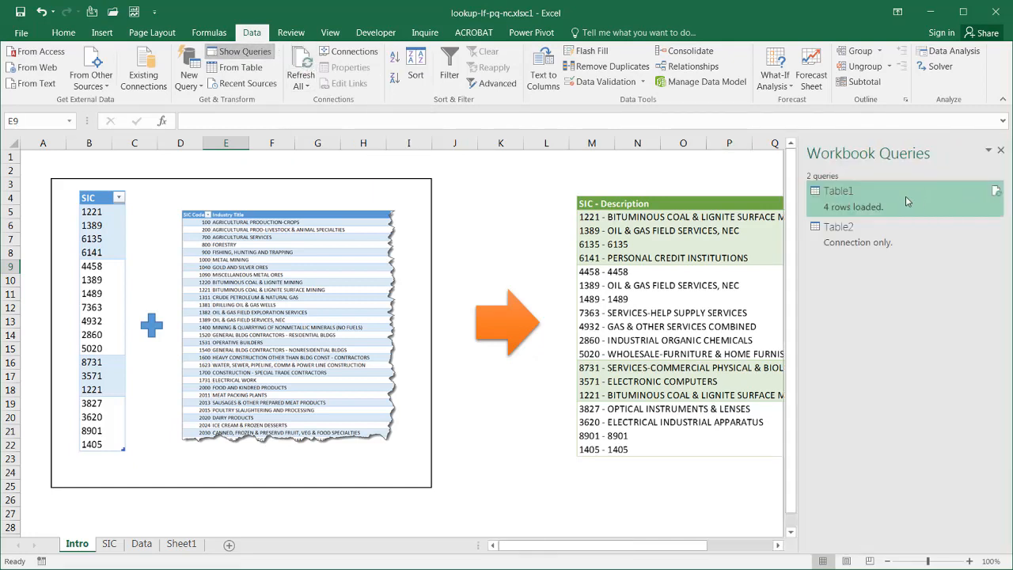
right_click(877, 196)
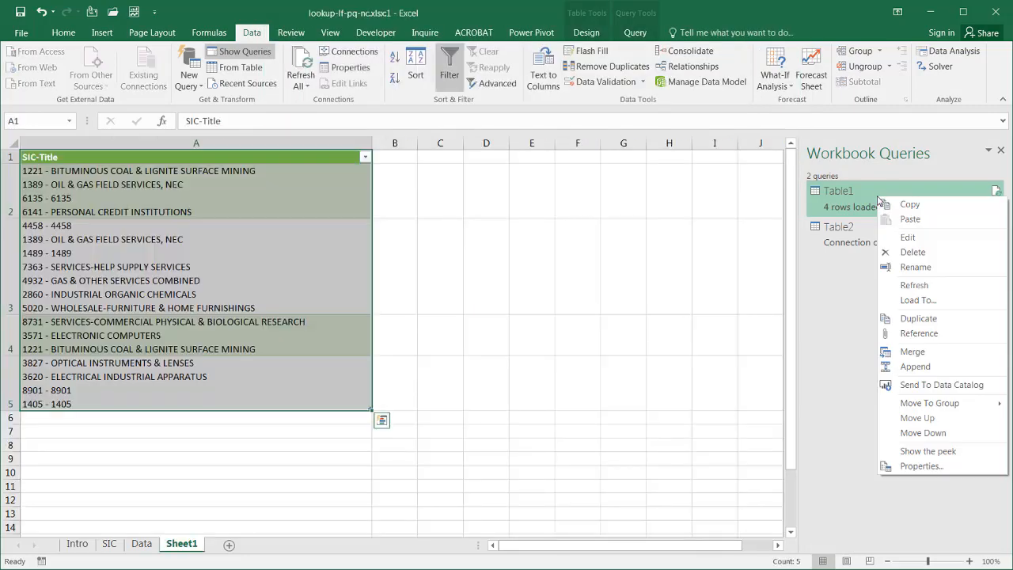
left_click(931, 239)
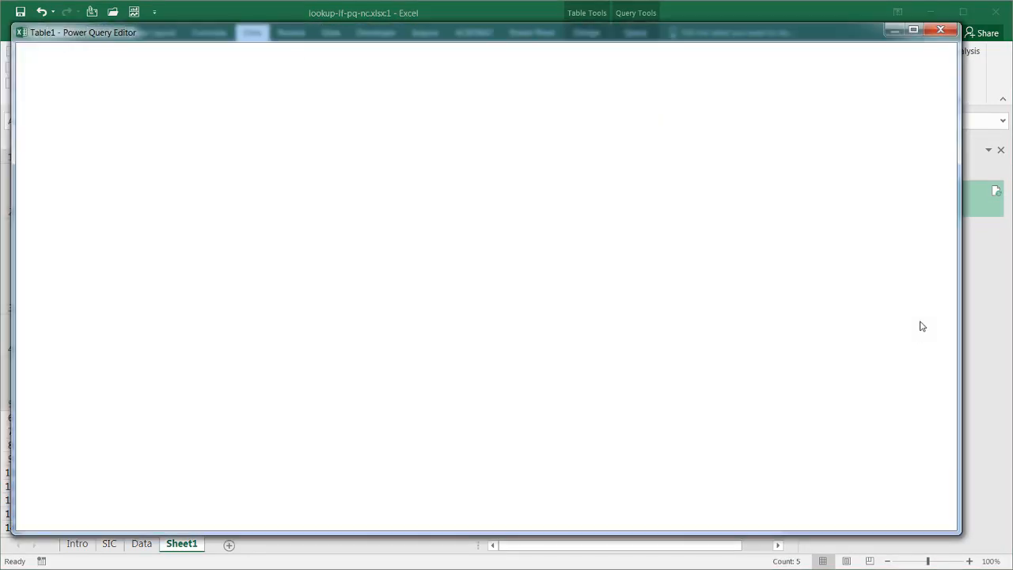